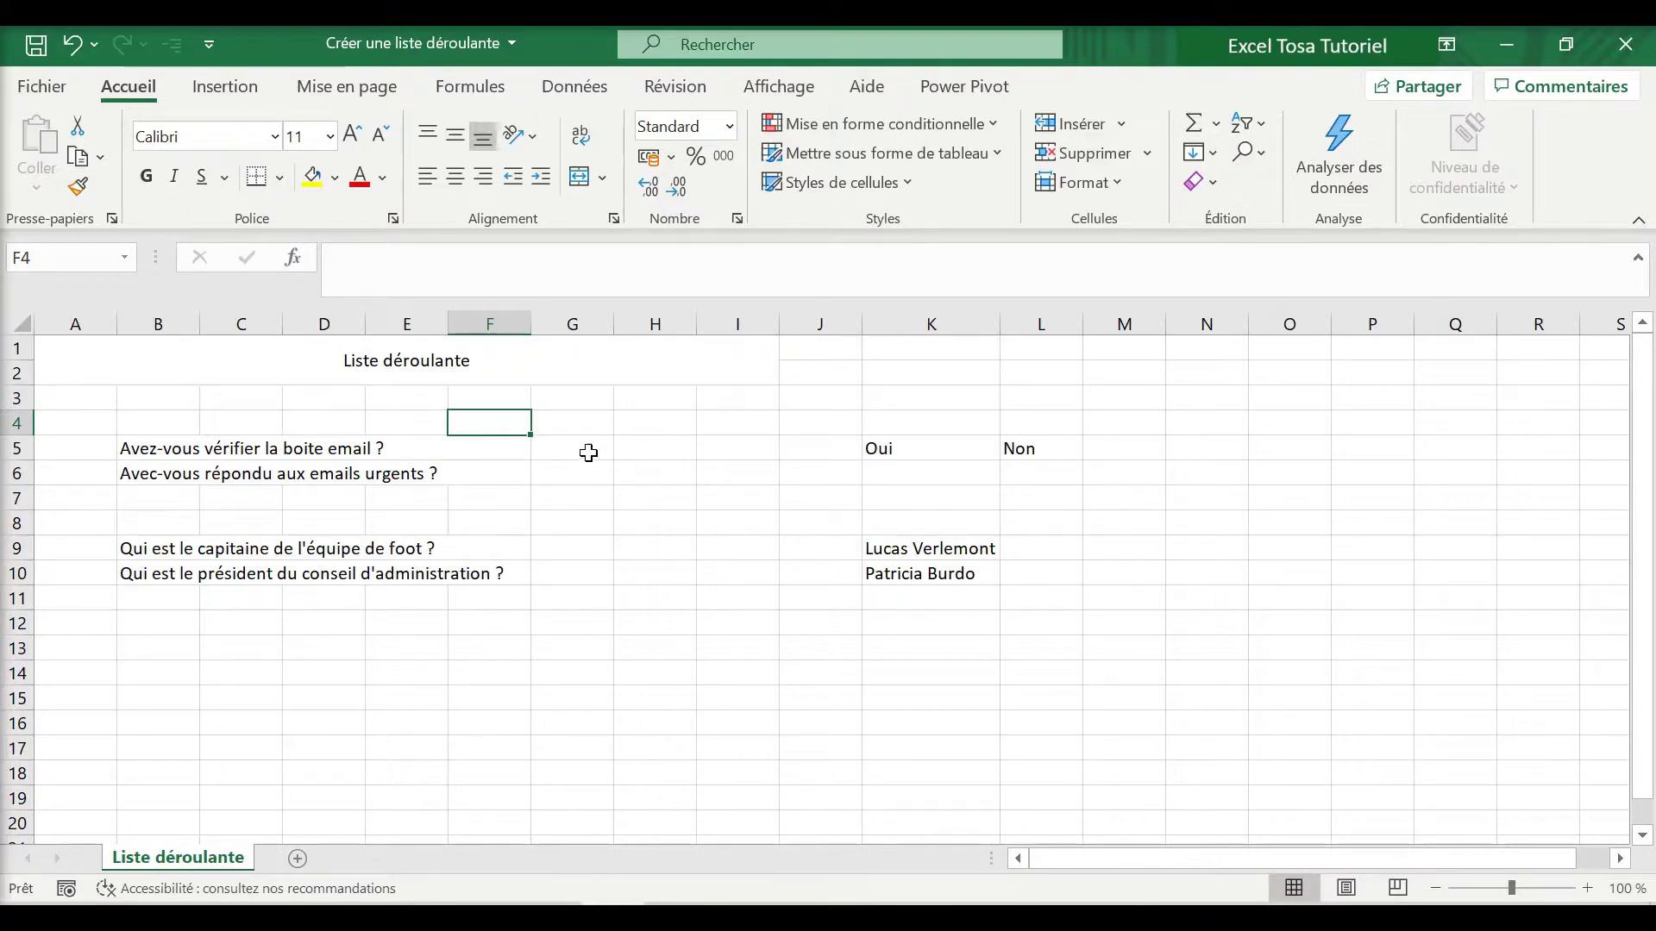
Create a drop-down list in cells G5:G6 by allowing a Liste with the entered source values Oui;Non
left_click_drag(586, 446, 598, 484)
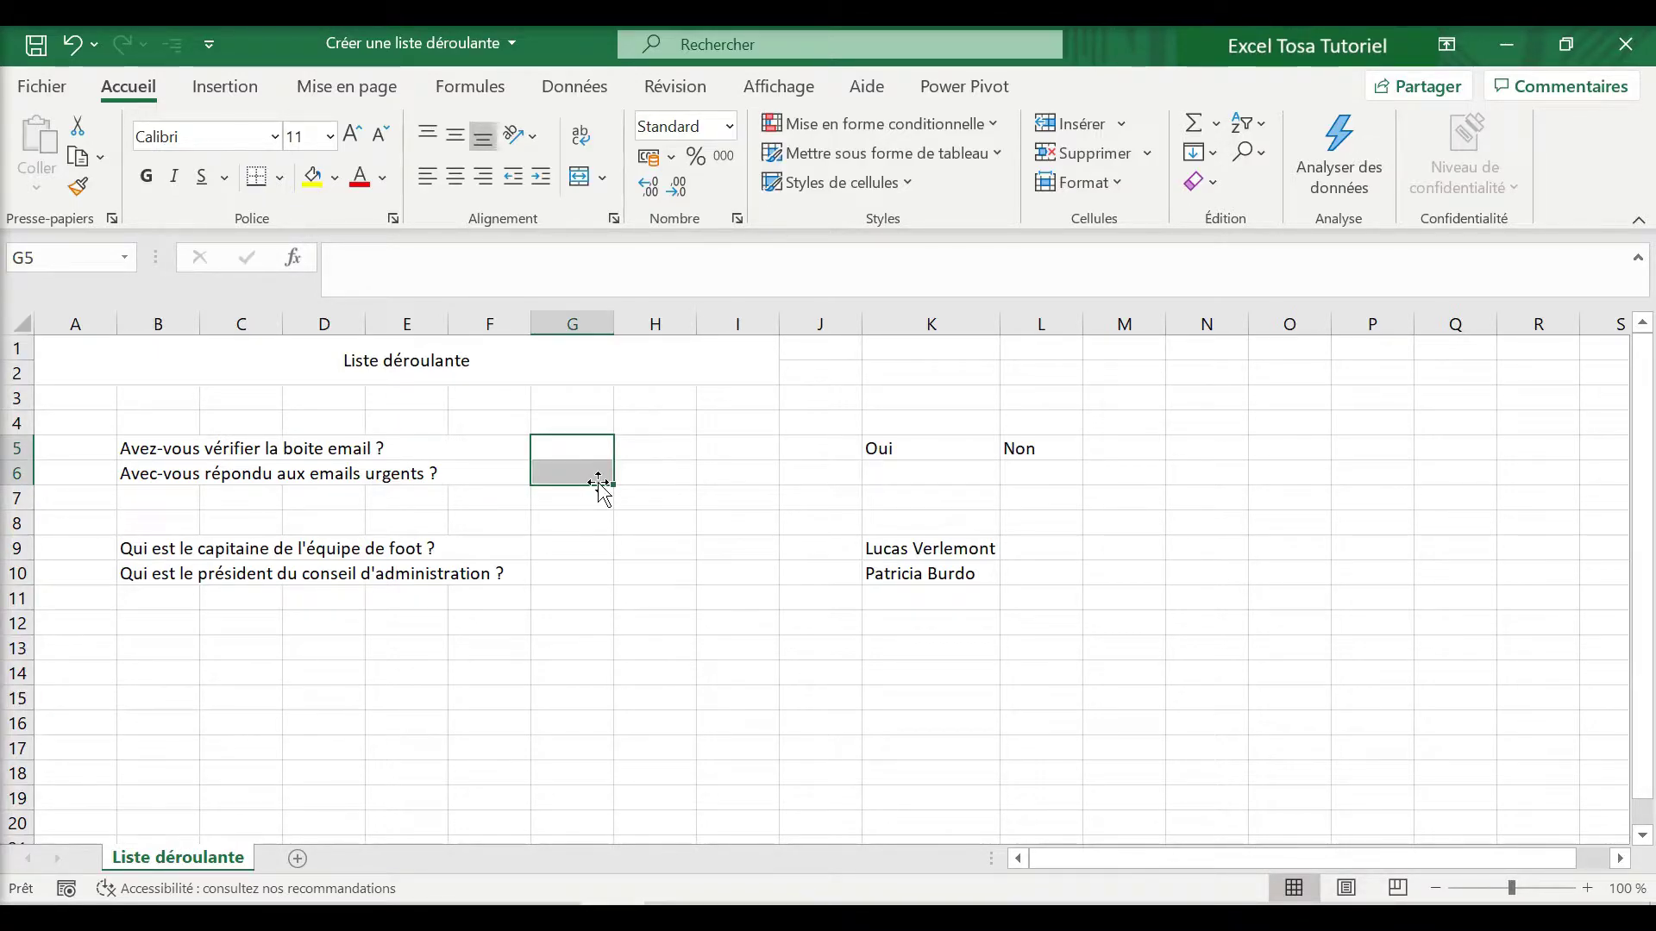
left_click(590, 93)
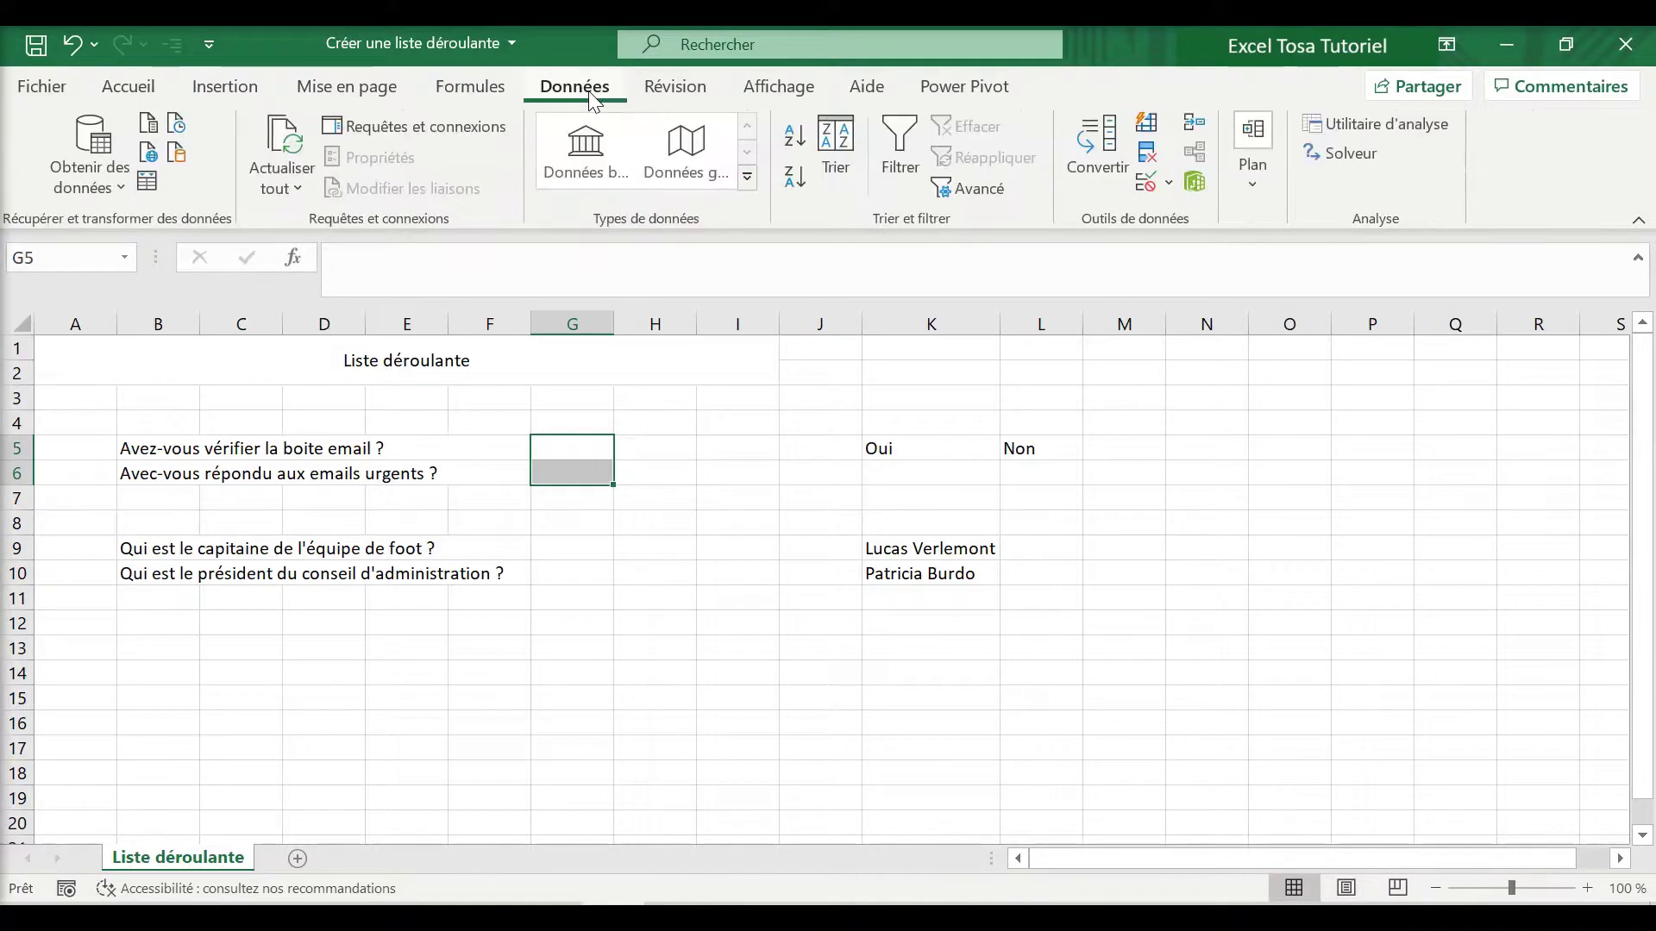
left_click(1153, 186)
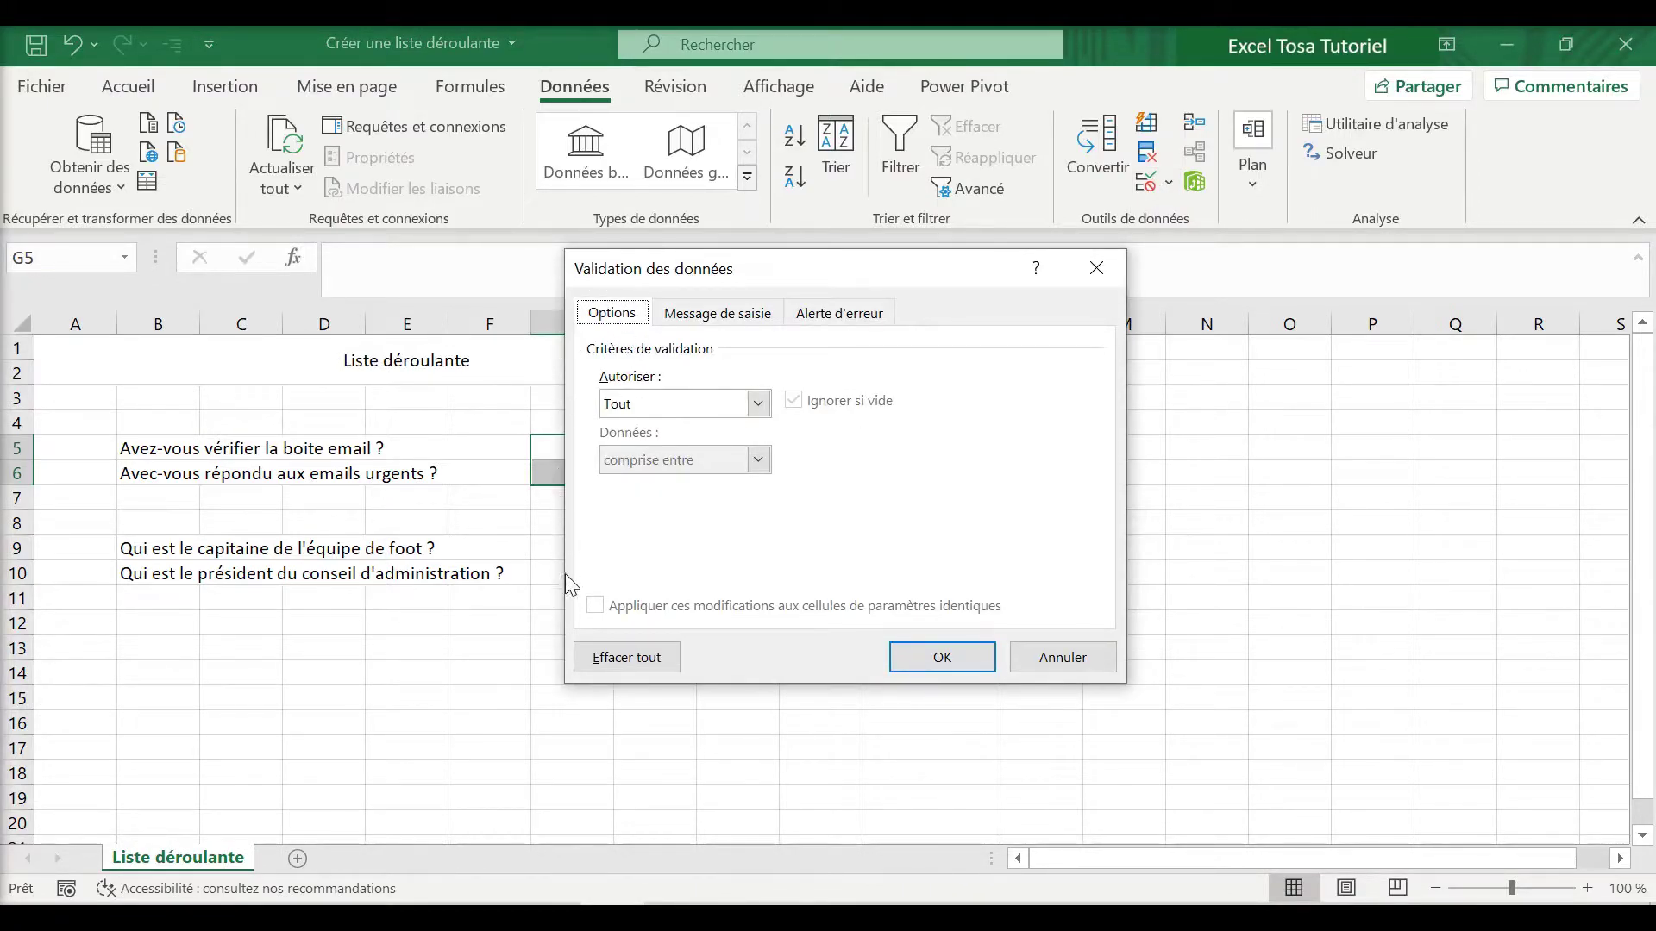
left_click(759, 403)
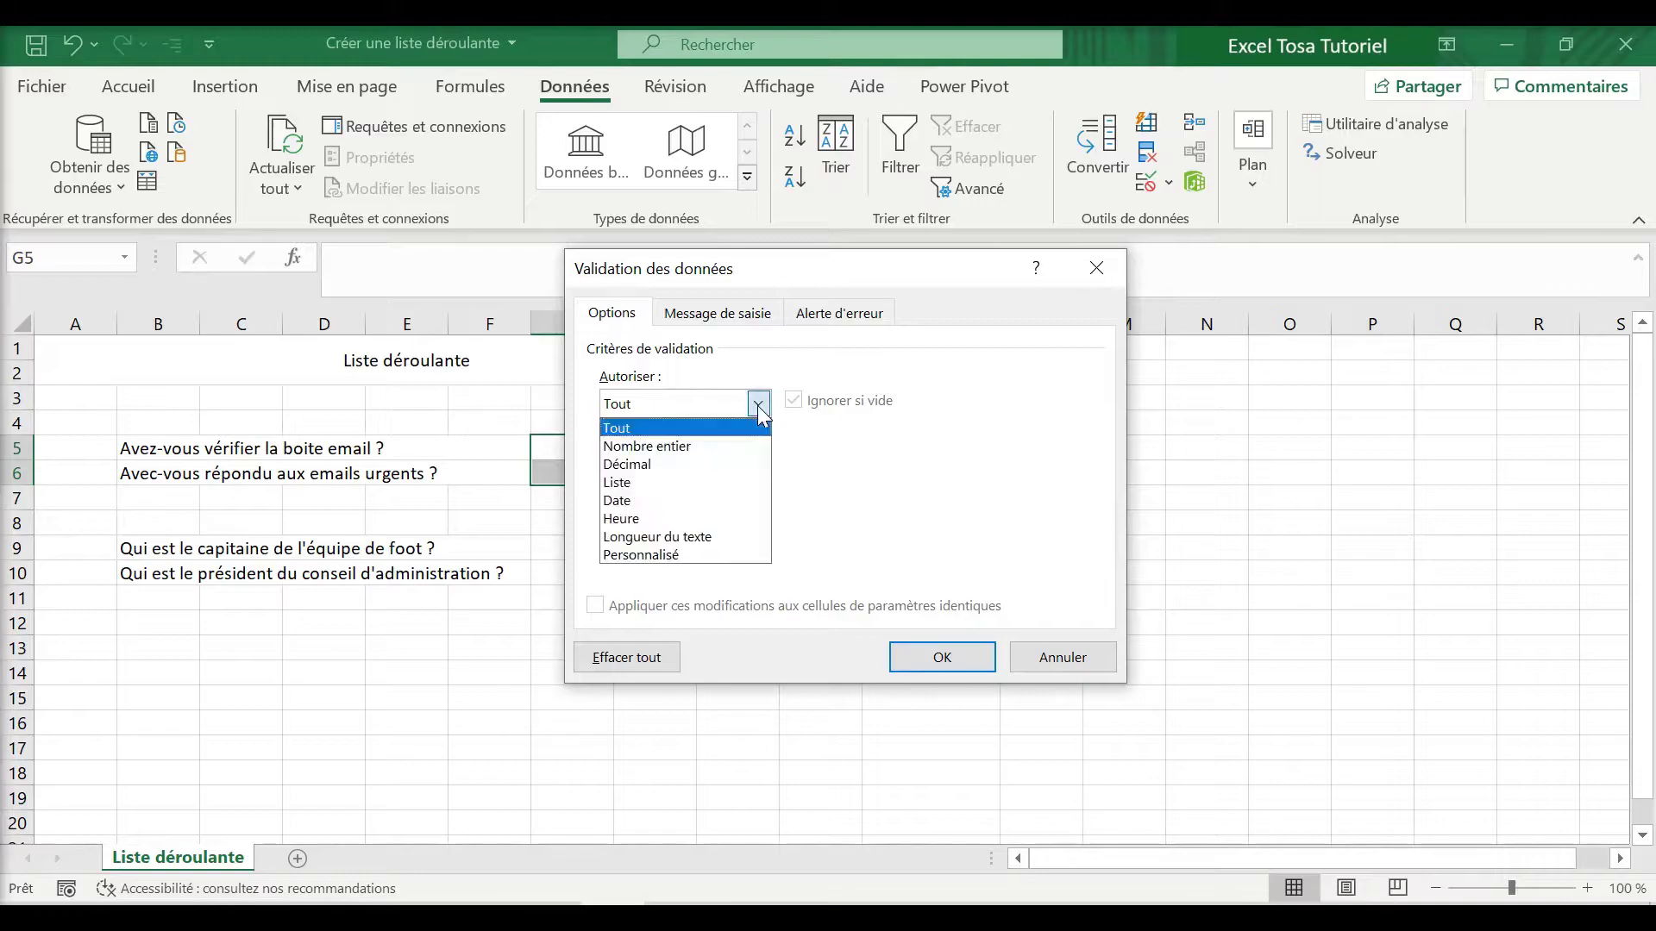
left_click(726, 484)
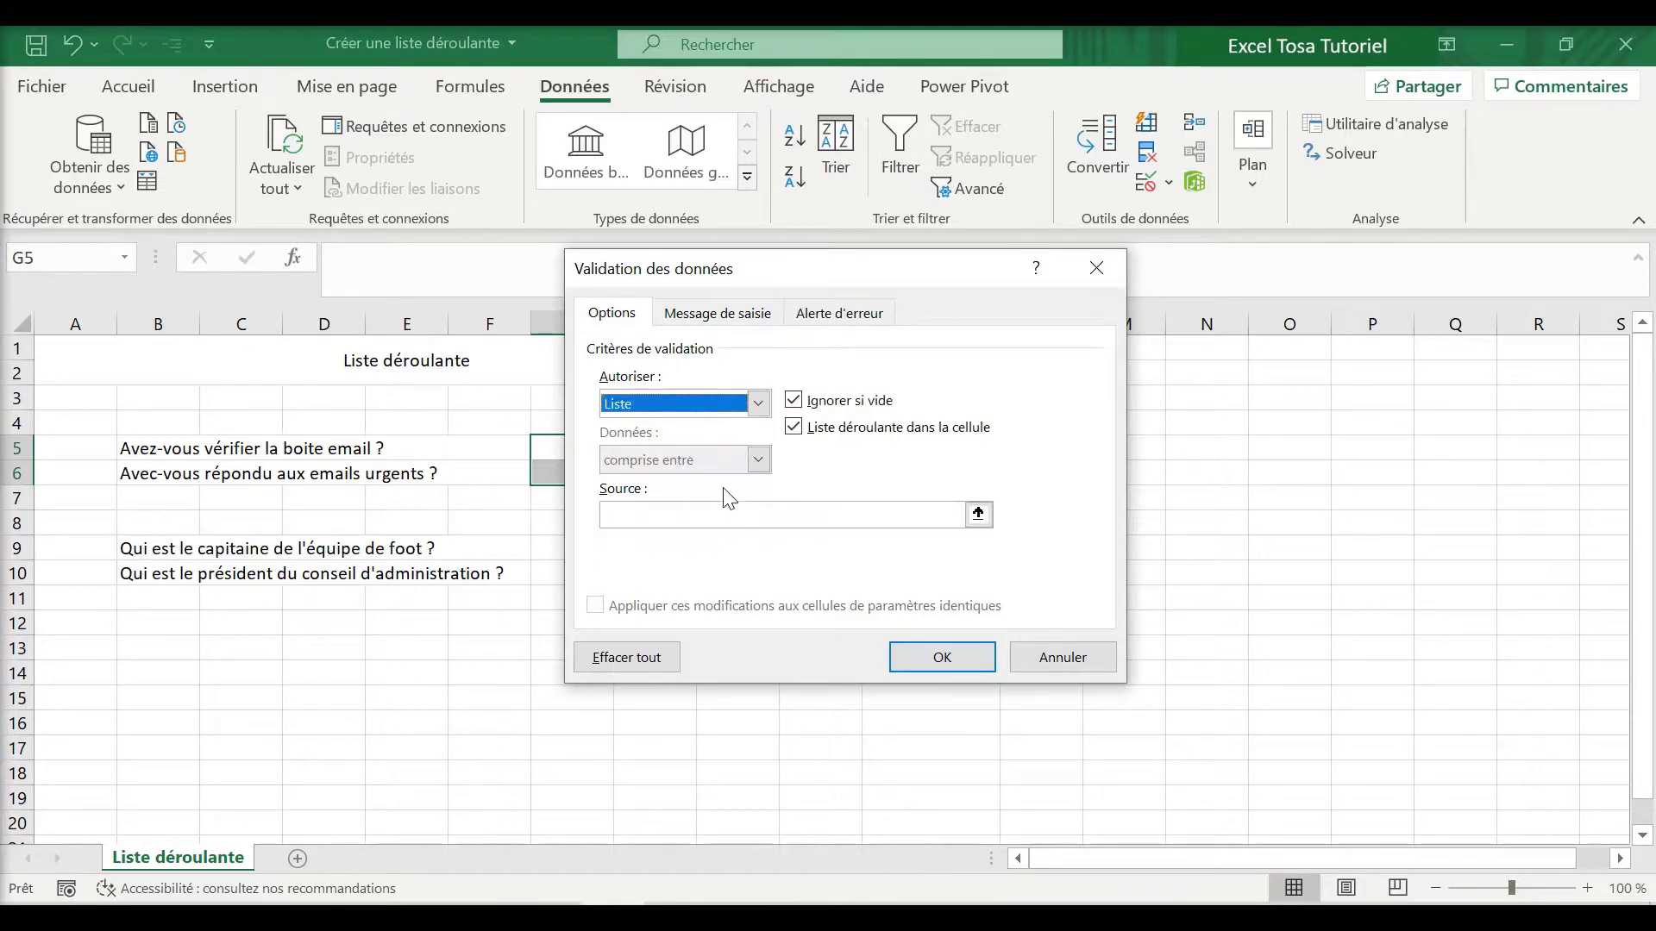
left_click(684, 515)
left_click(686, 515)
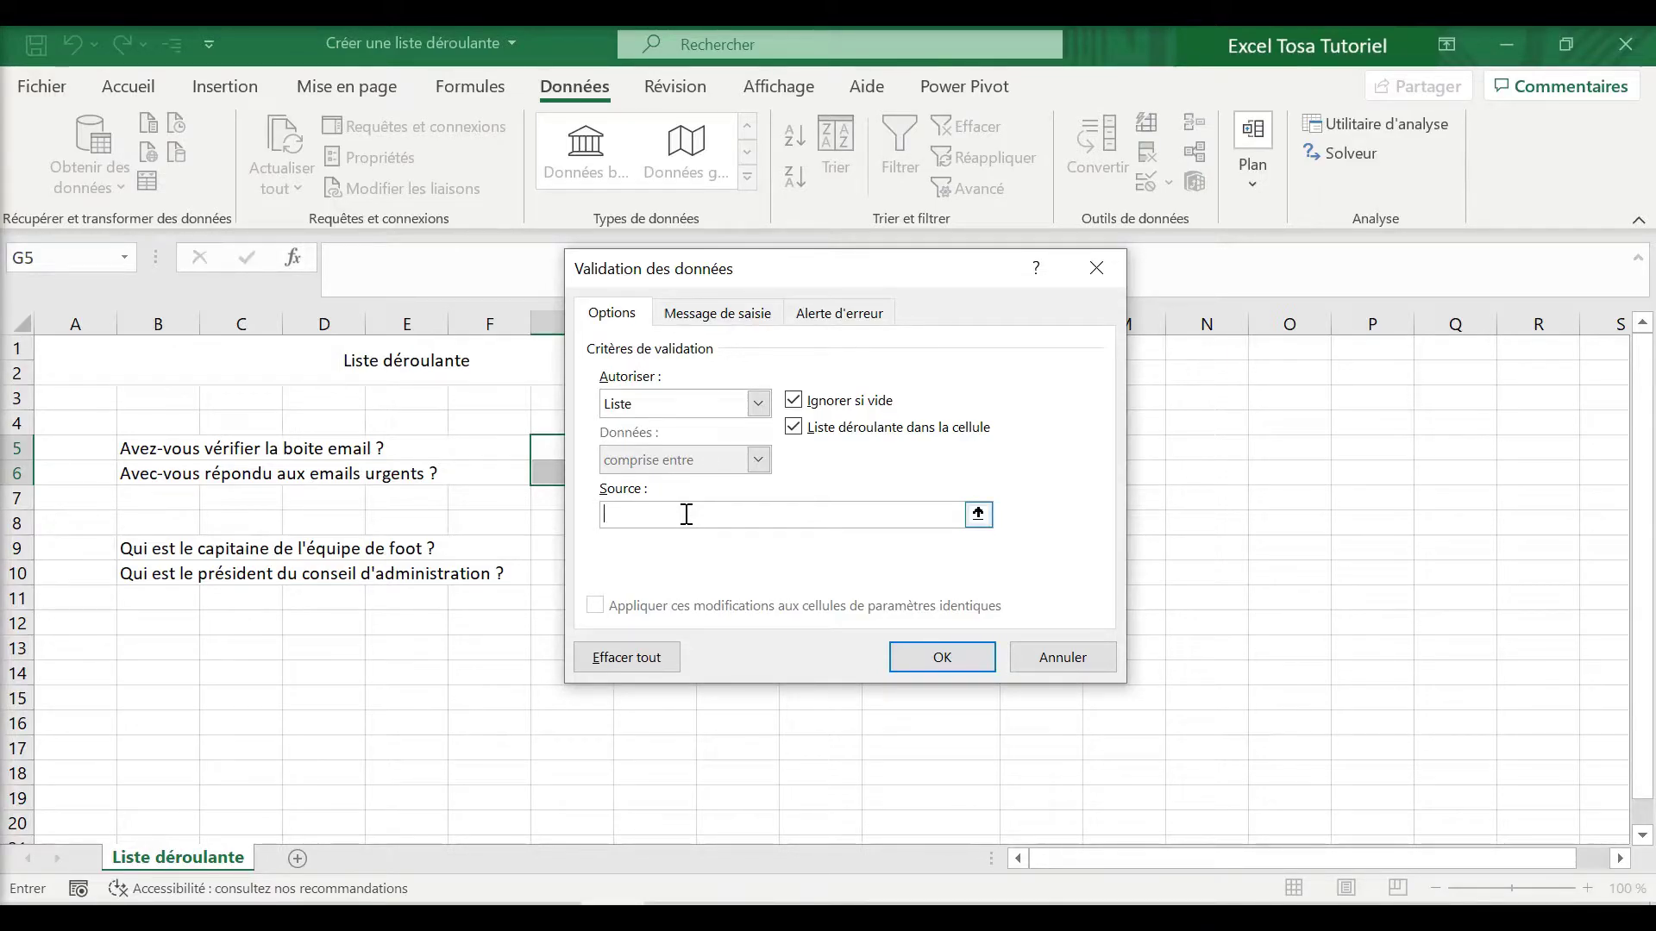
type("Oui; Non")
left_click(940, 657)
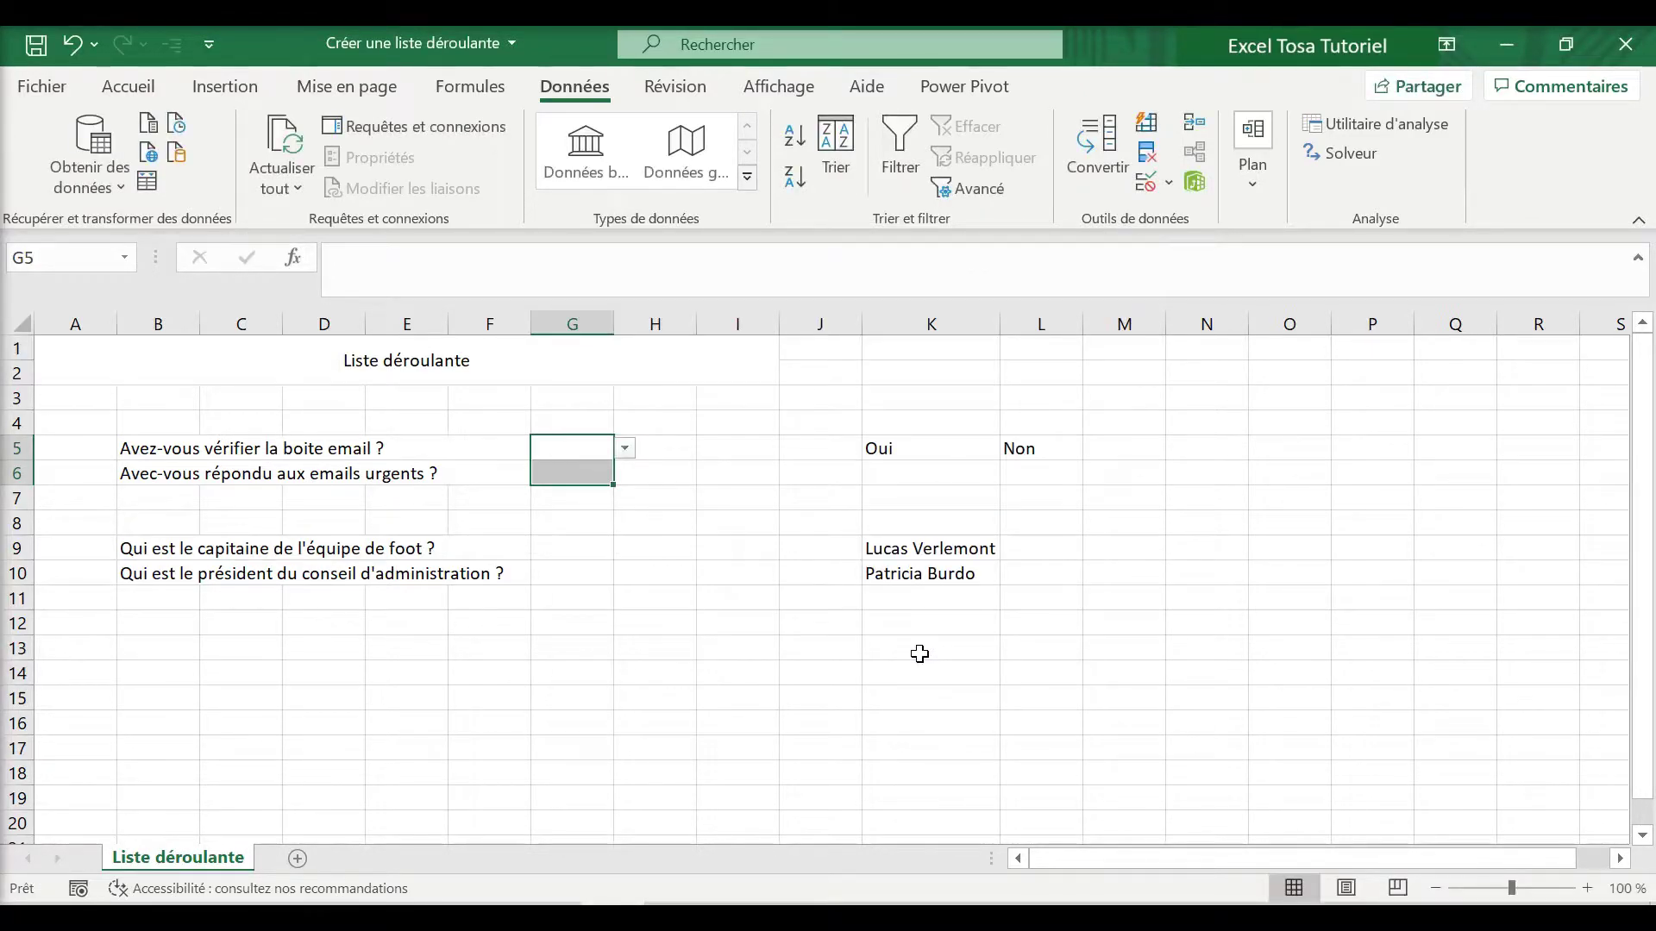
Answer both email questions by choosing Oui from the drop-down lists in G5 and G6
left_click(625, 450)
left_click(595, 466)
left_click(595, 470)
left_click(625, 473)
left_click(608, 491)
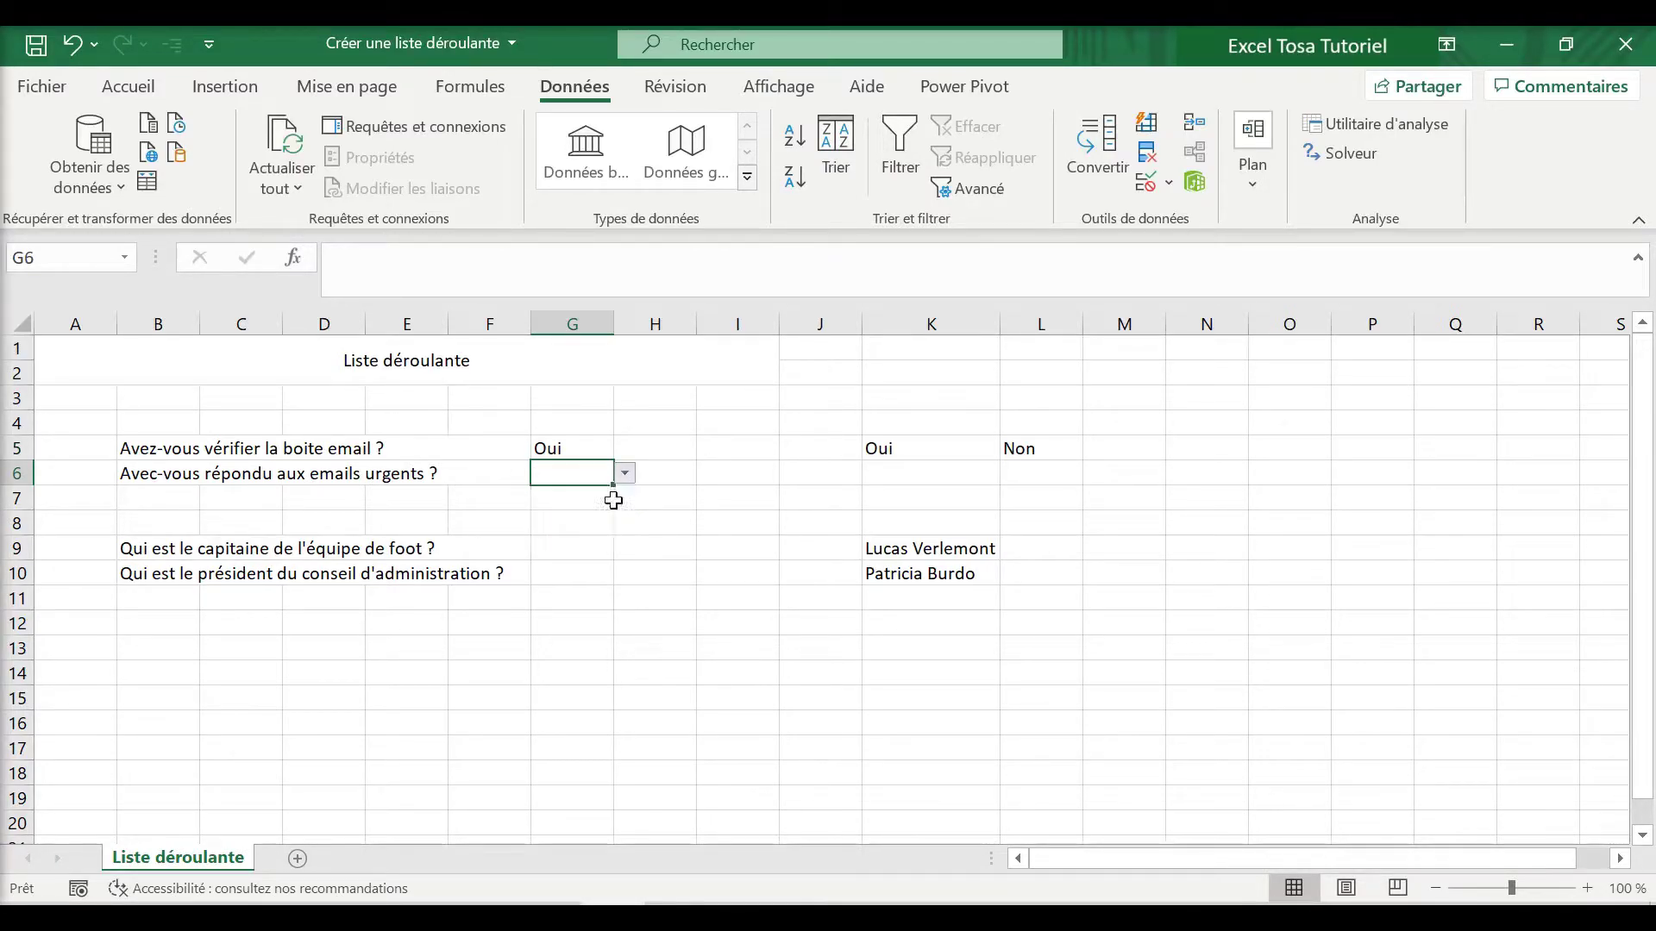
left_click(586, 508)
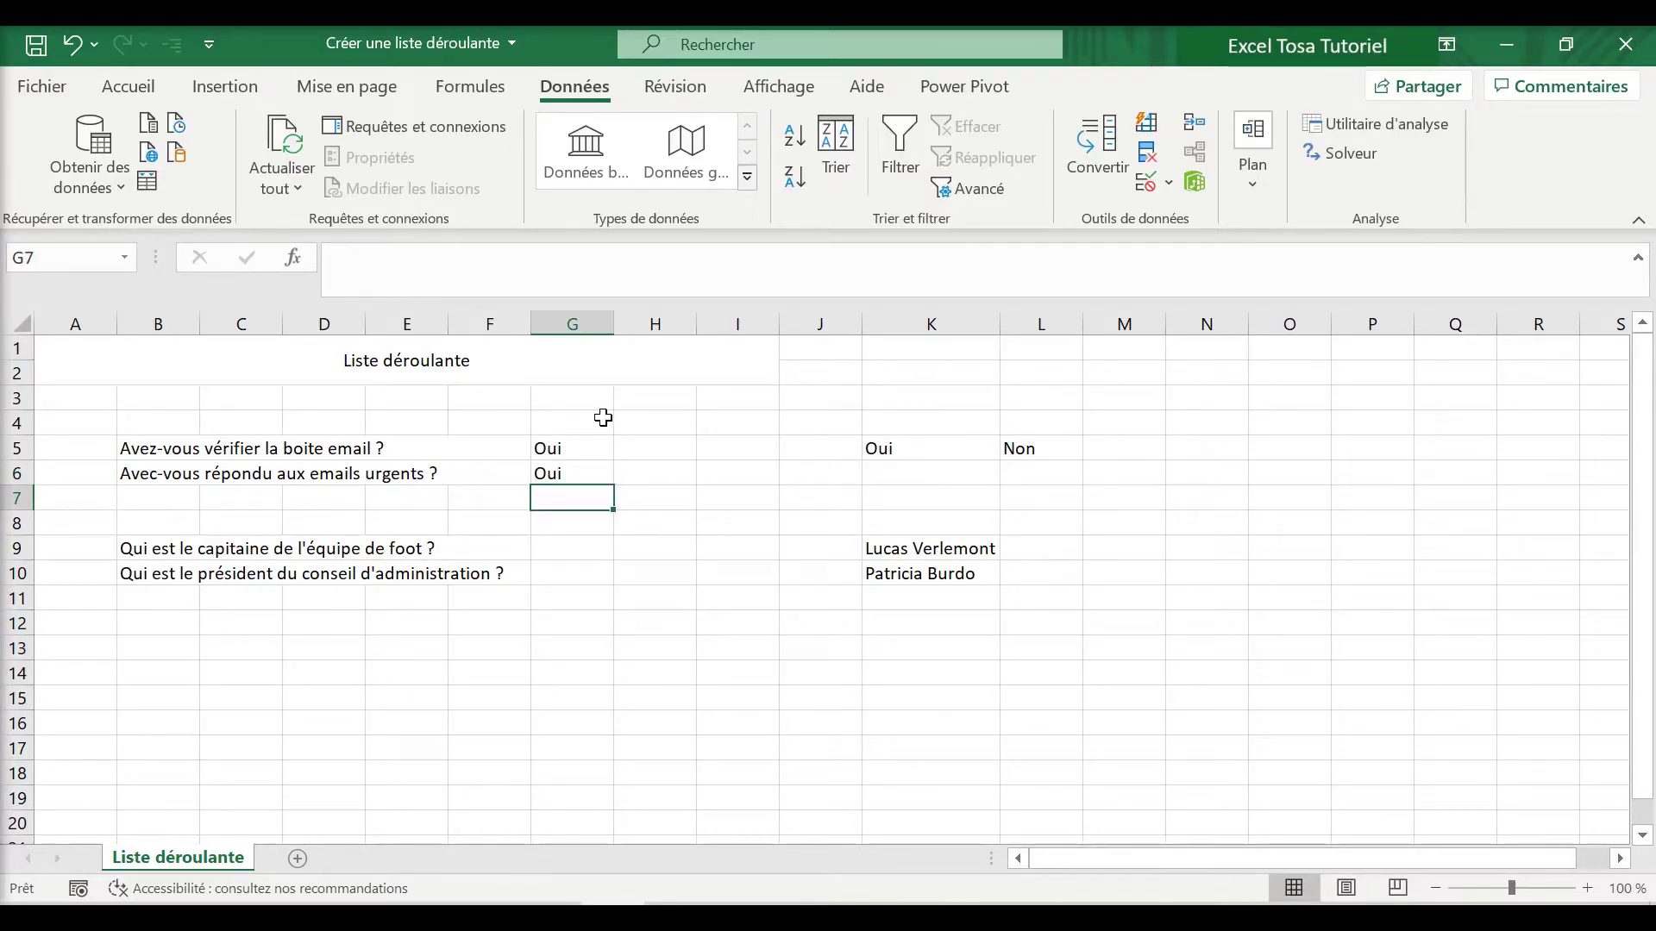
Remove the drop-down lists from G4:G8 by extending the validation to the whole selection and allowing Tout
left_click_drag(595, 416, 593, 519)
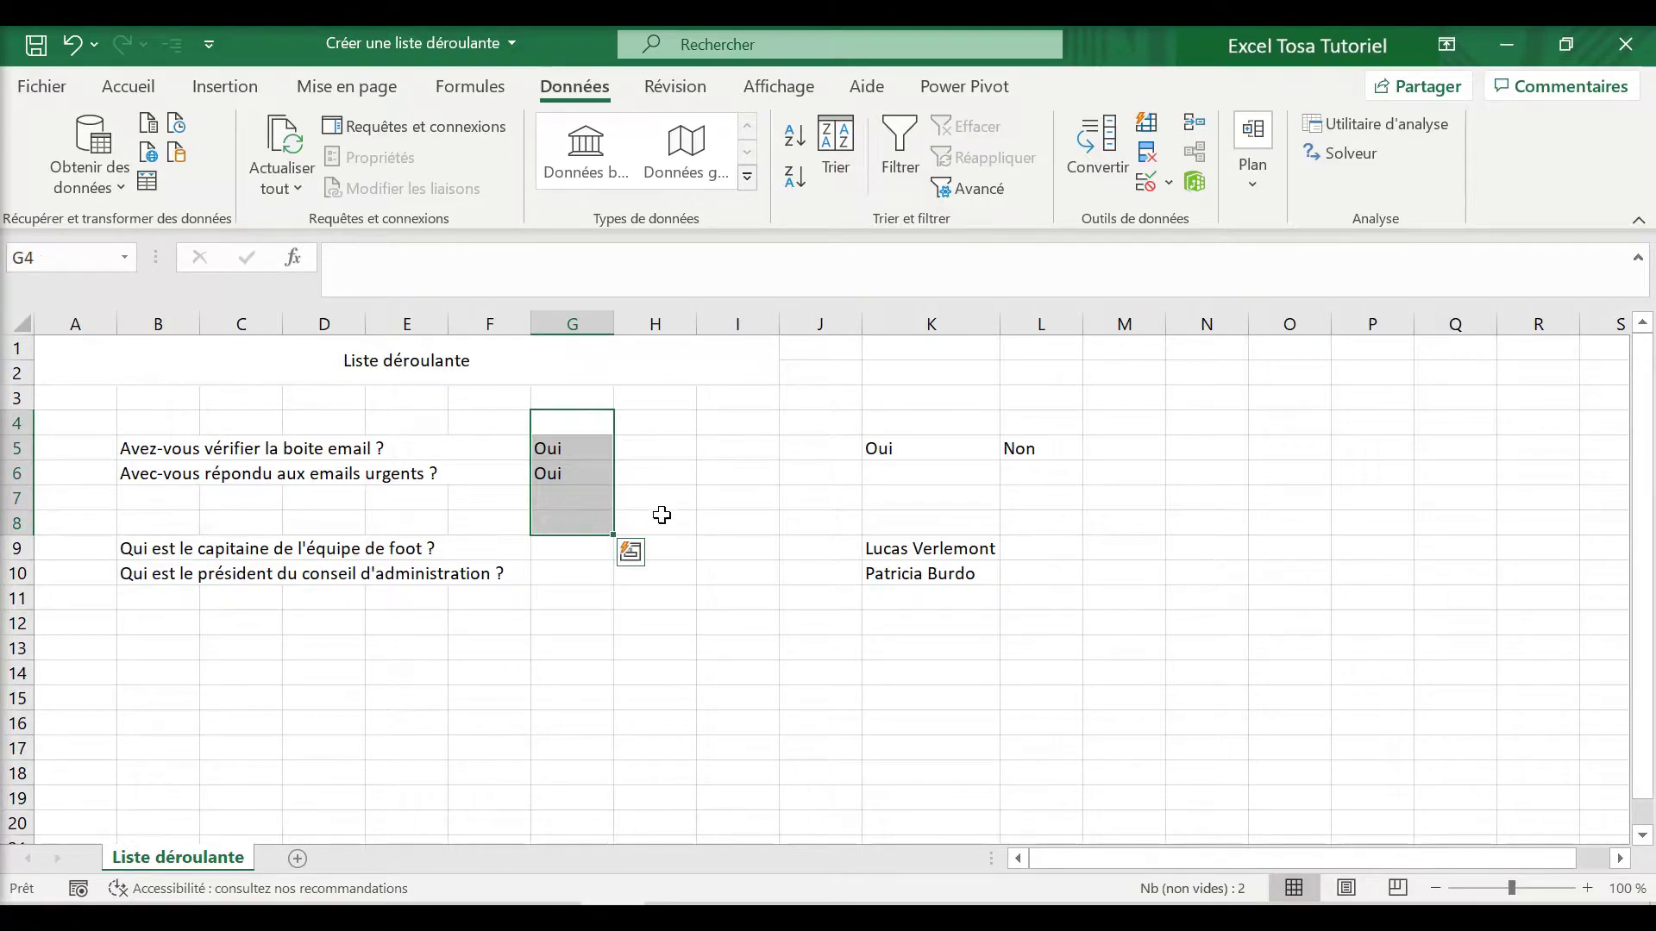
left_click(1147, 187)
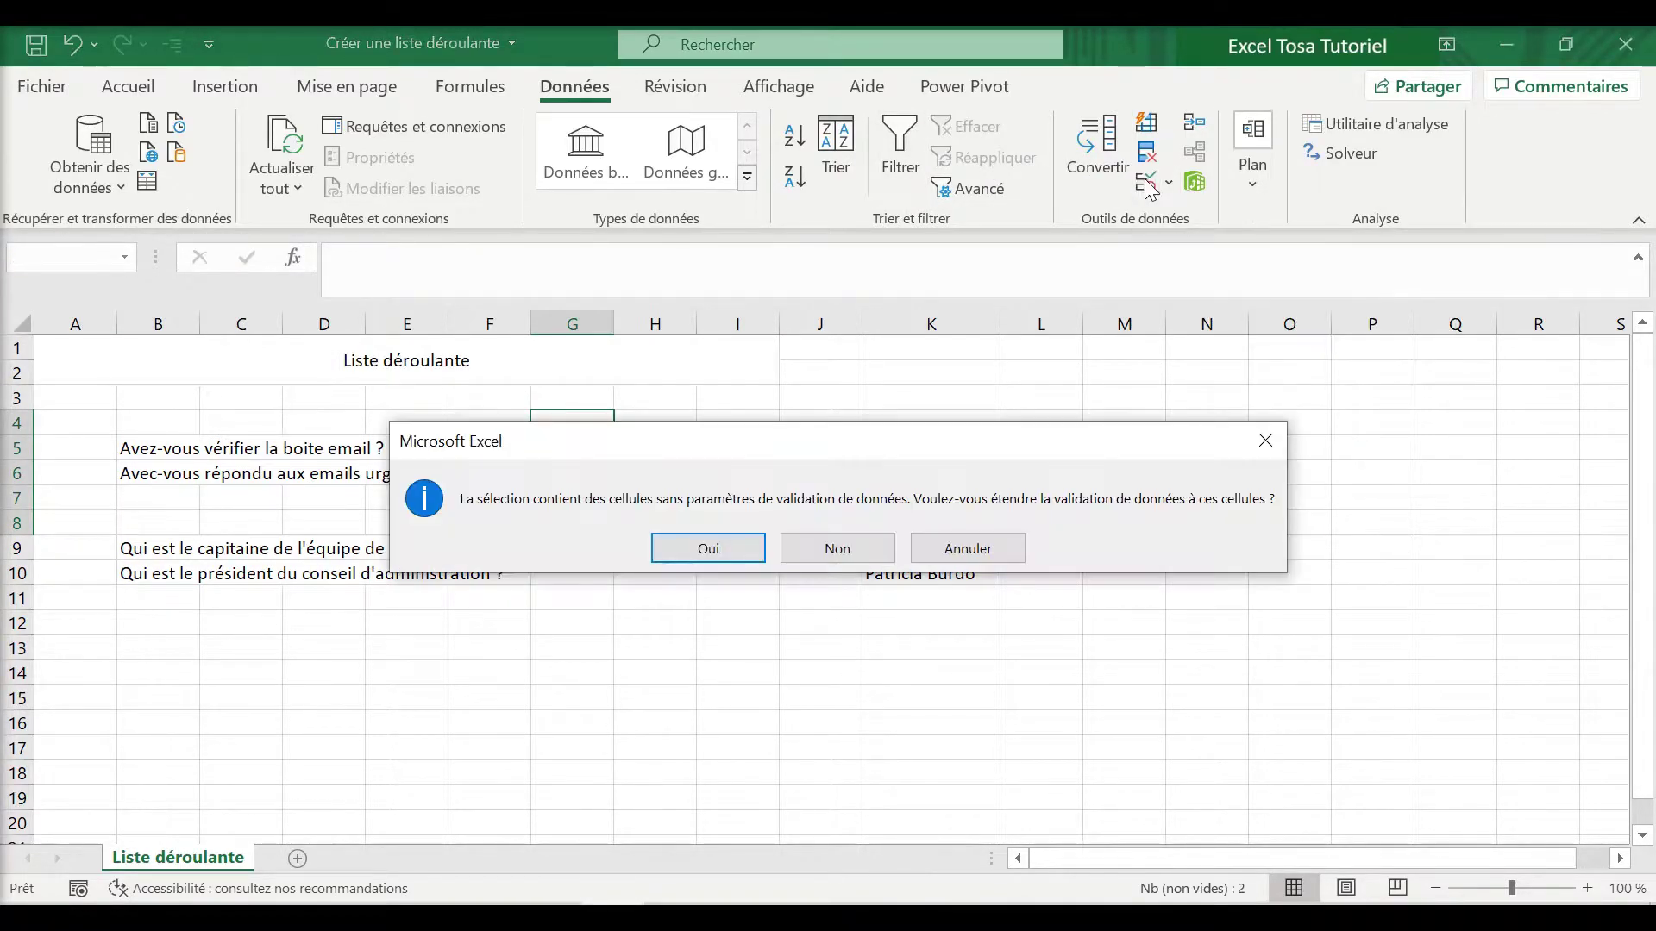
left_click(705, 547)
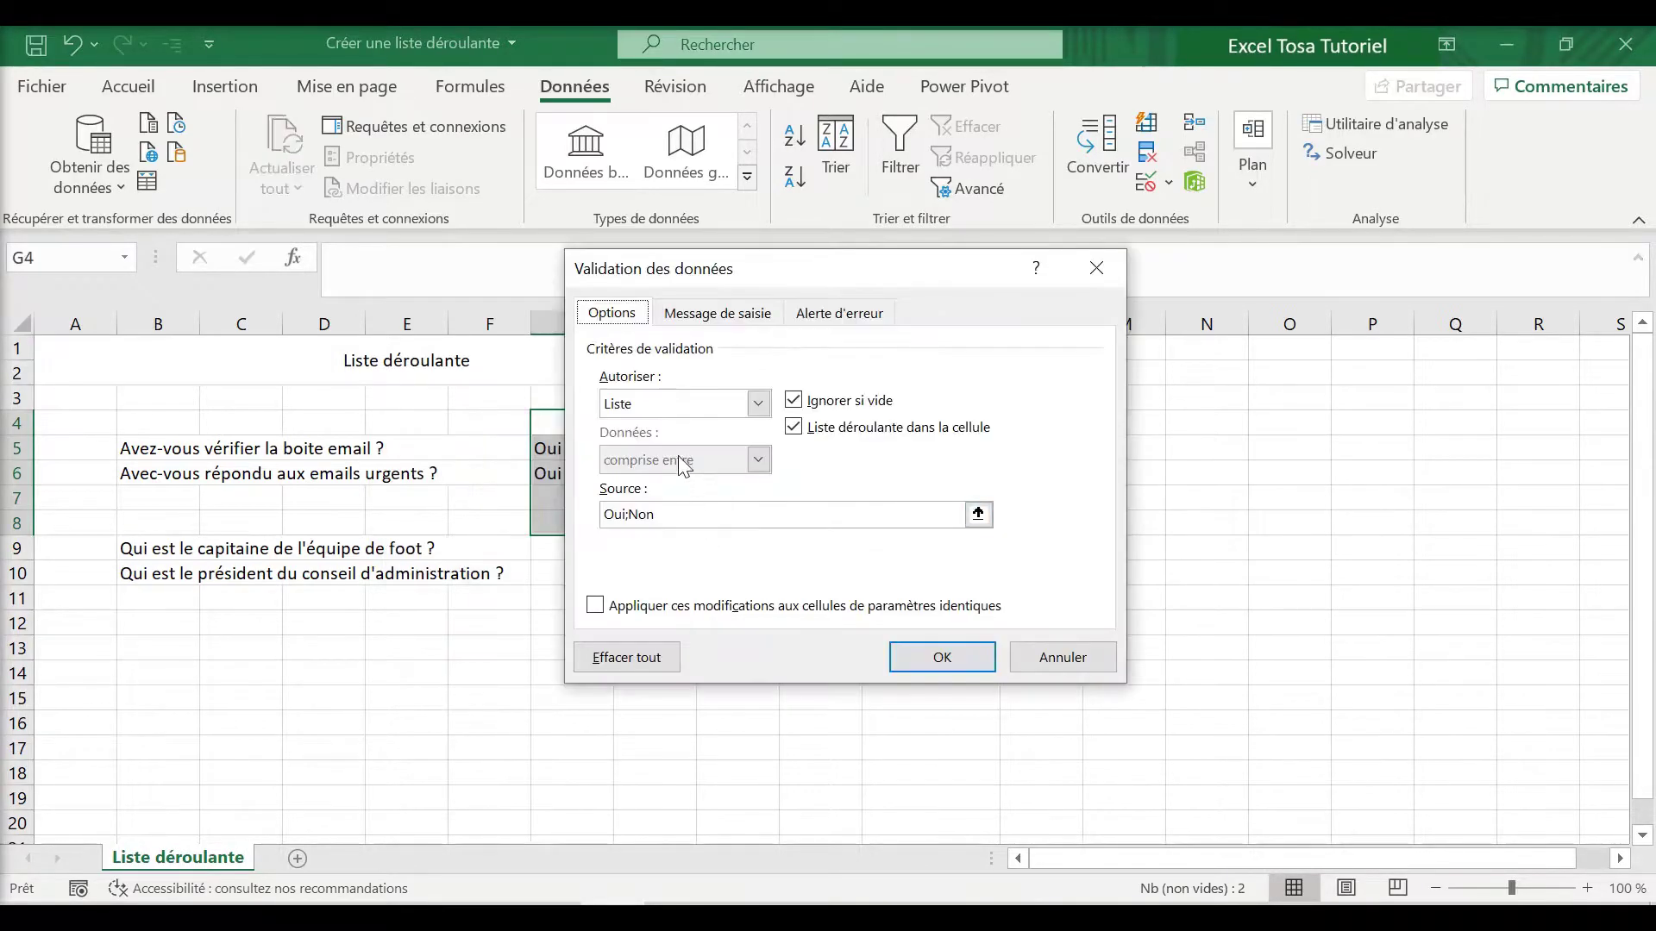
left_click(683, 402)
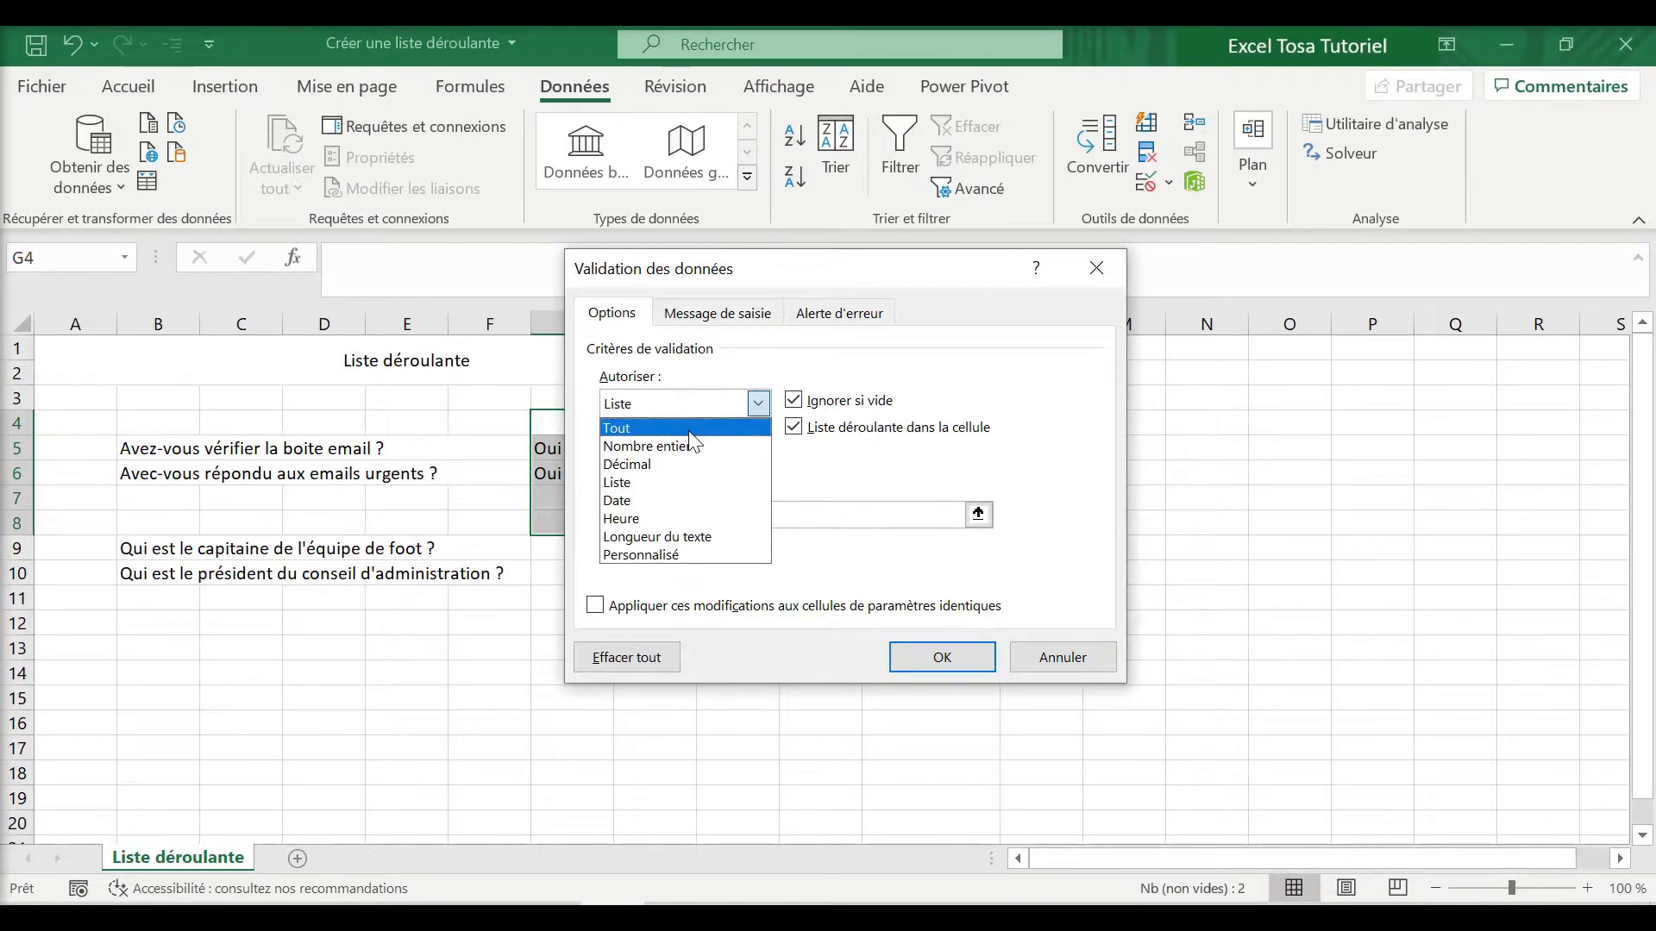
left_click(690, 432)
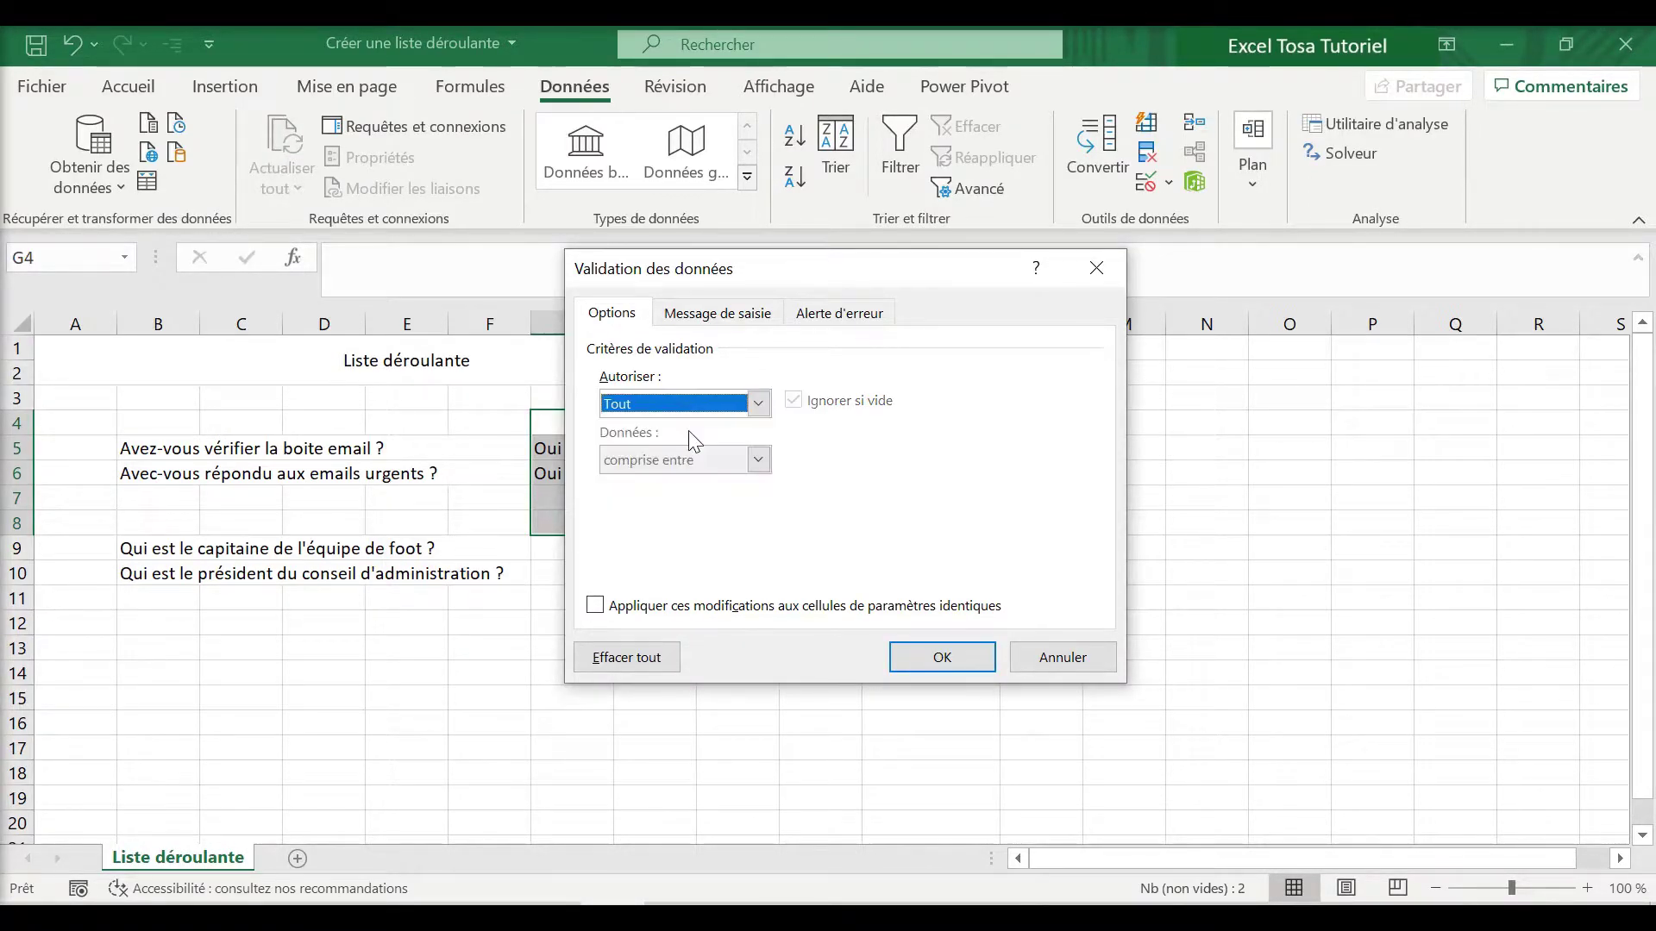
left_click(931, 664)
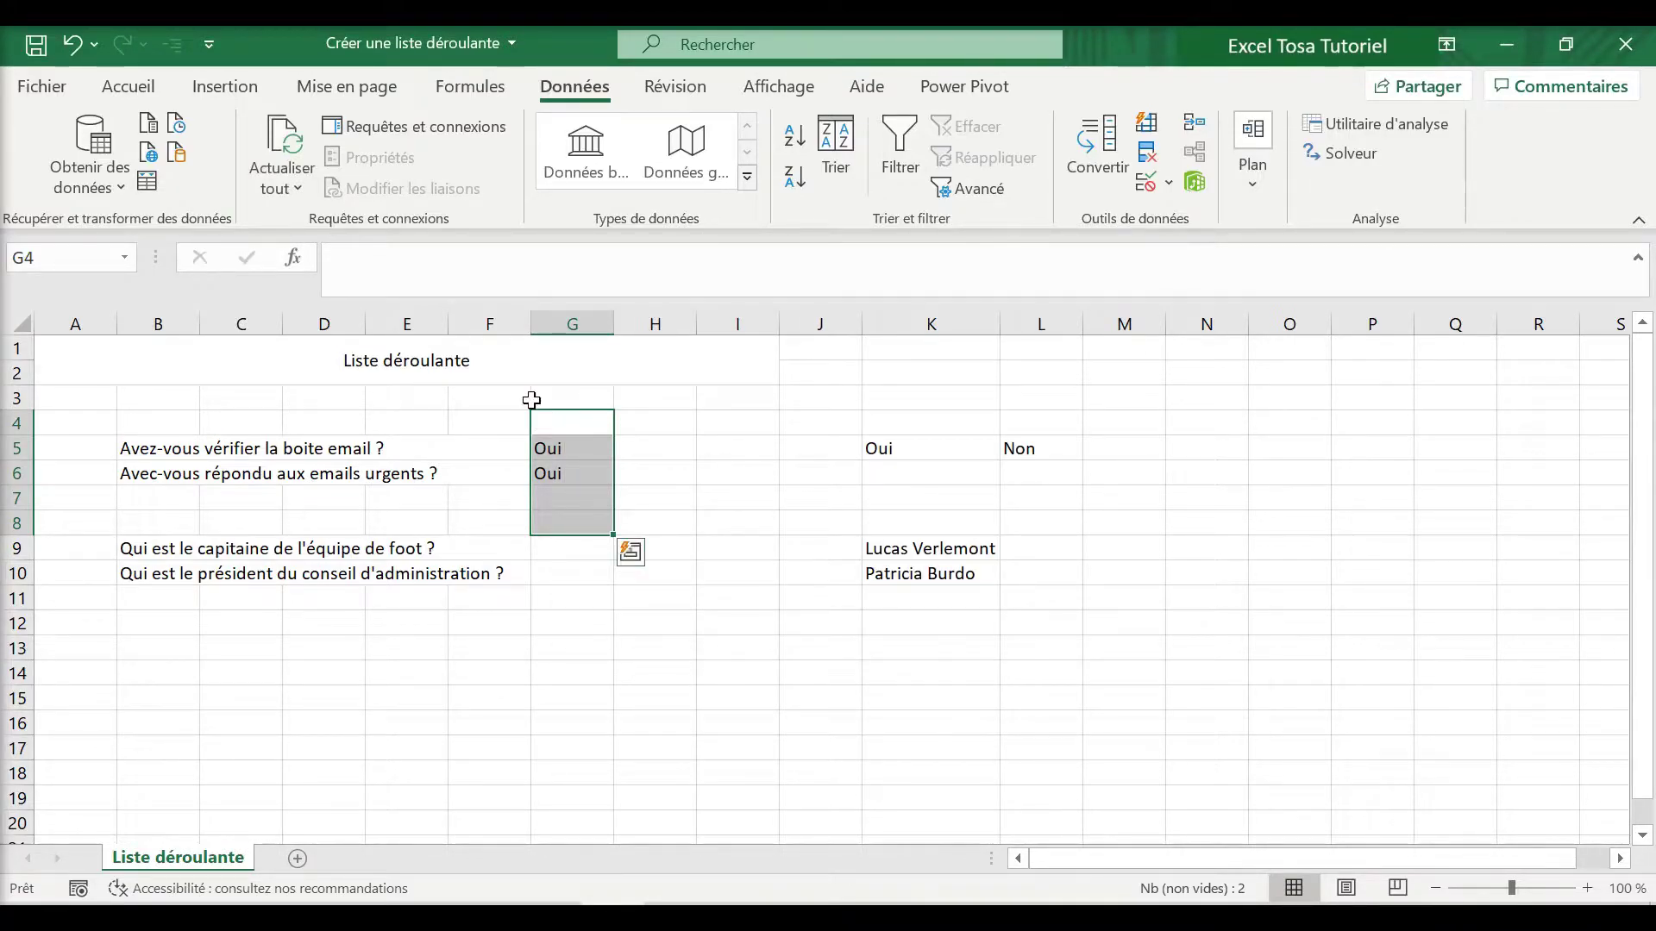
Clear the contents of G4:G8 and check that G5 and G6 have no drop-down list
key("Delete")
left_click(558, 469)
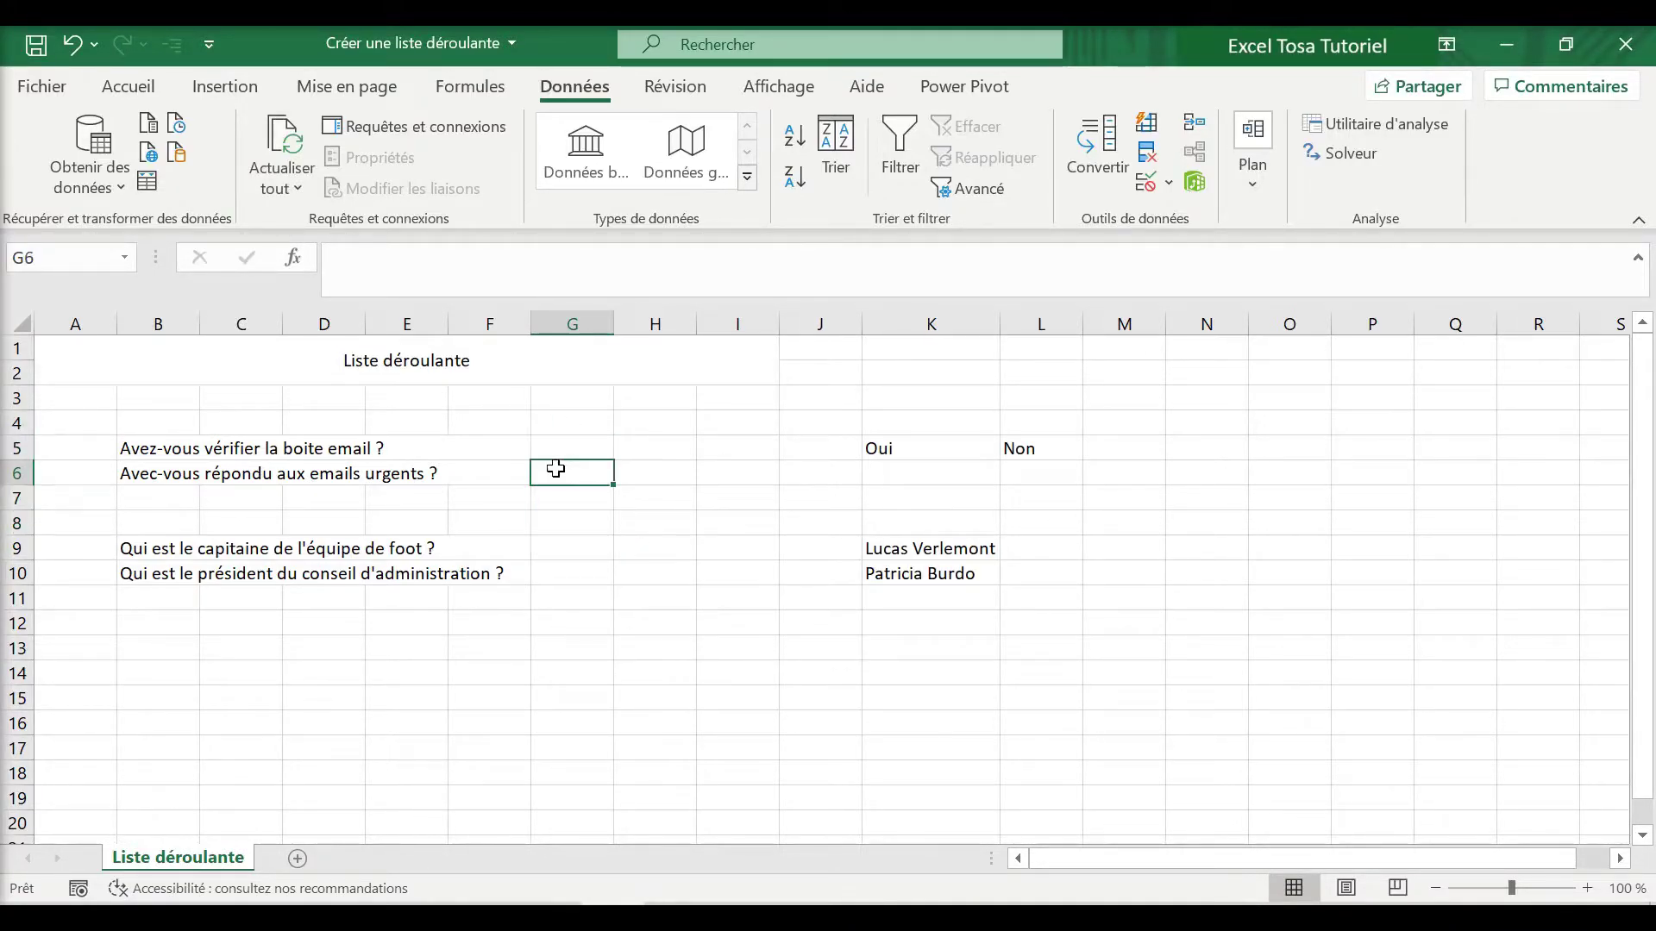
left_click(546, 441)
left_click(555, 490)
Create a drop-down list in cells G5:G6 by allowing a Liste with the cell range =$K$5:$L$5 as source
left_click_drag(569, 447, 595, 468)
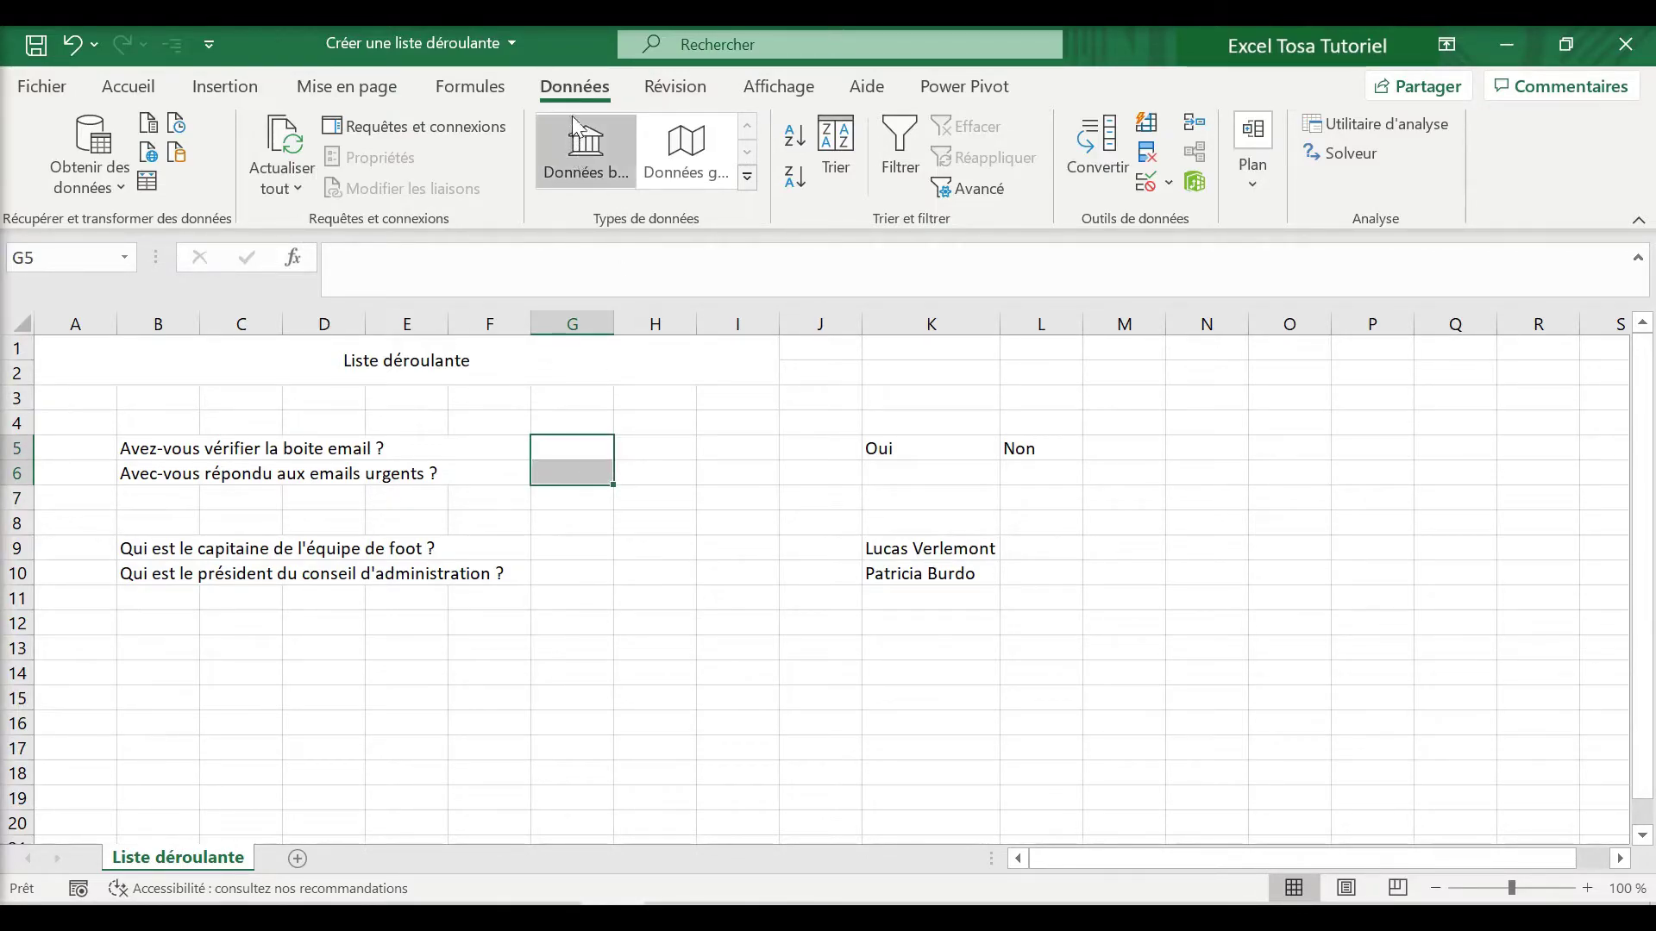
left_click(1147, 183)
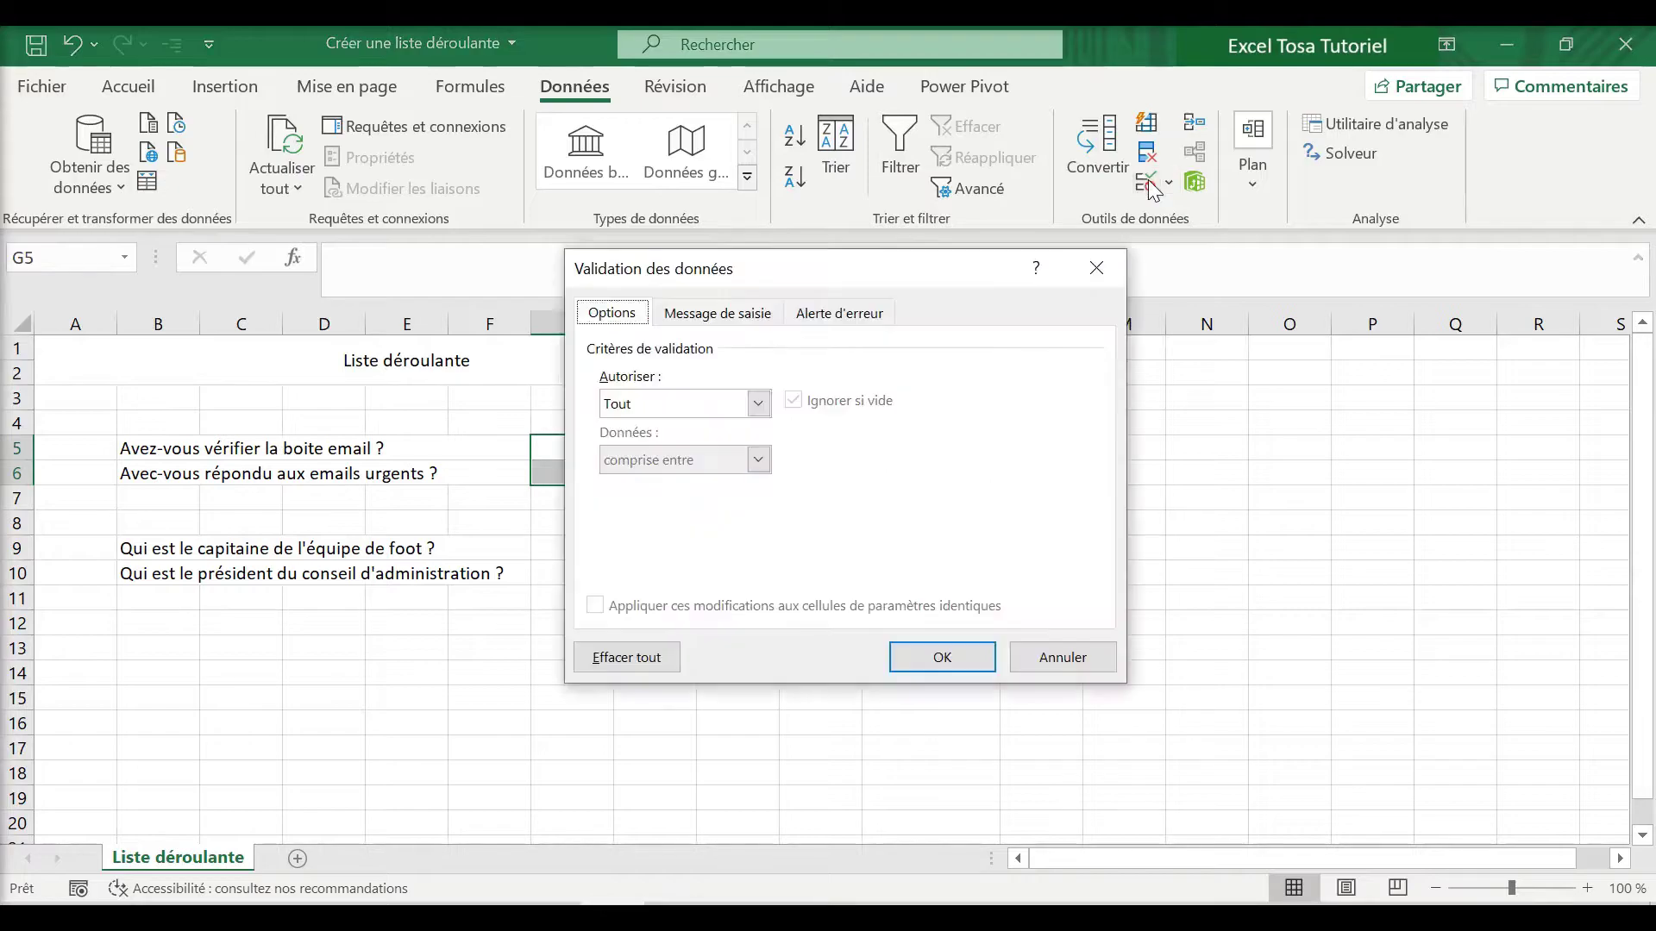
left_click(743, 402)
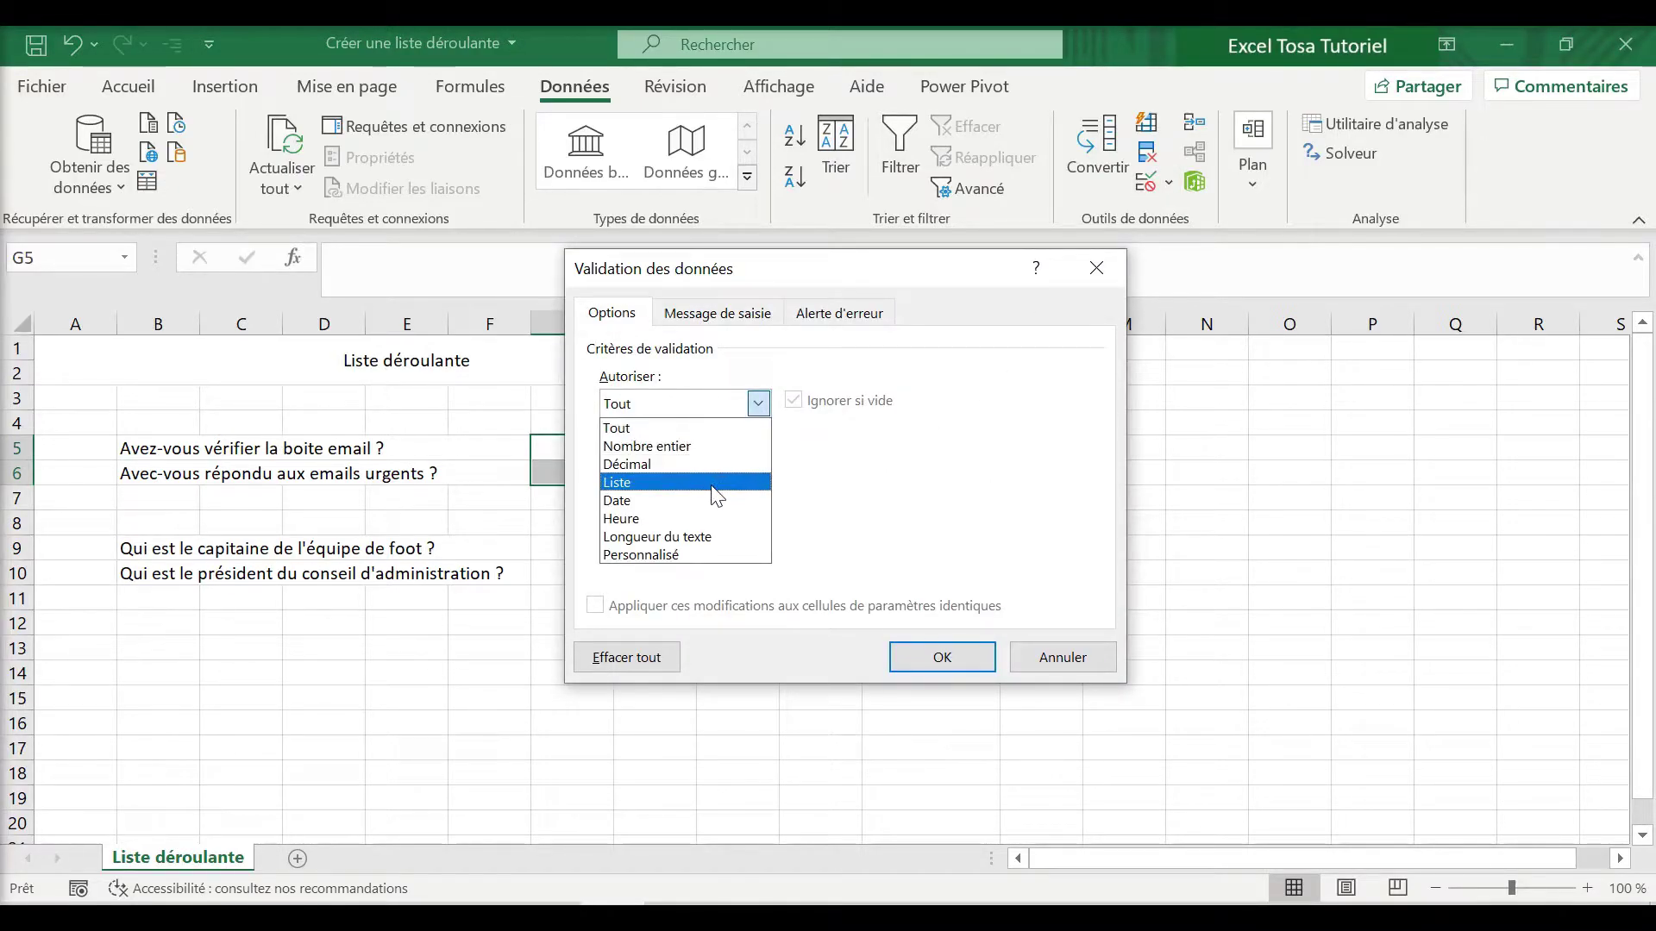
left_click(721, 482)
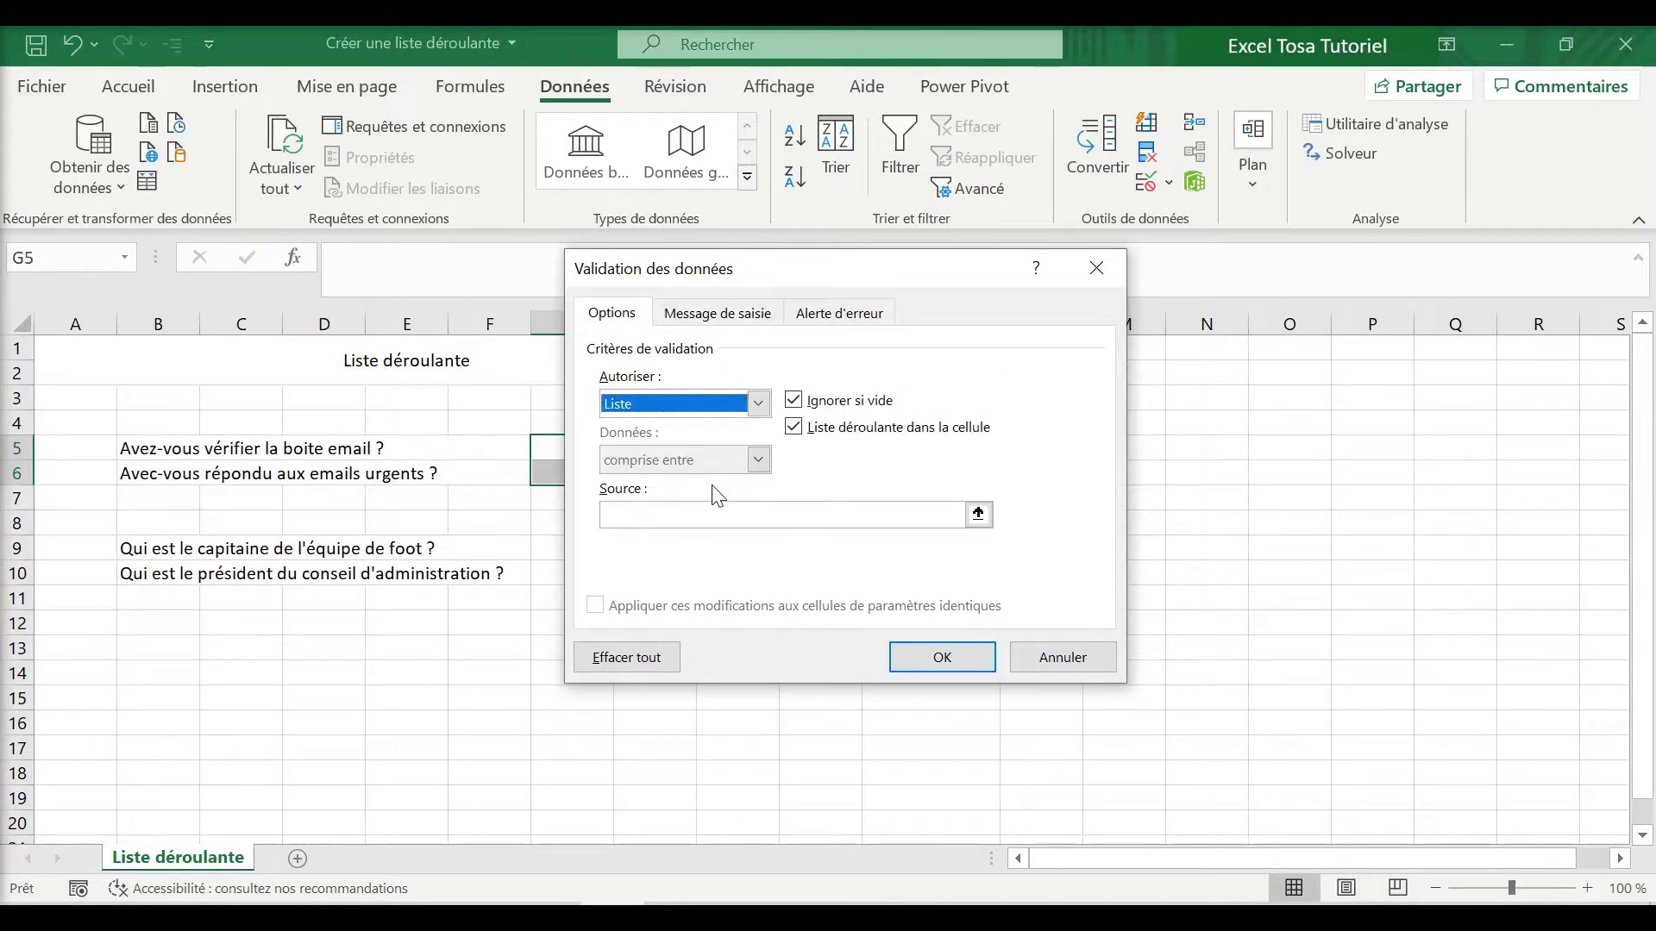
left_click(978, 514)
left_click(941, 449)
left_click_drag(942, 448, 1045, 446)
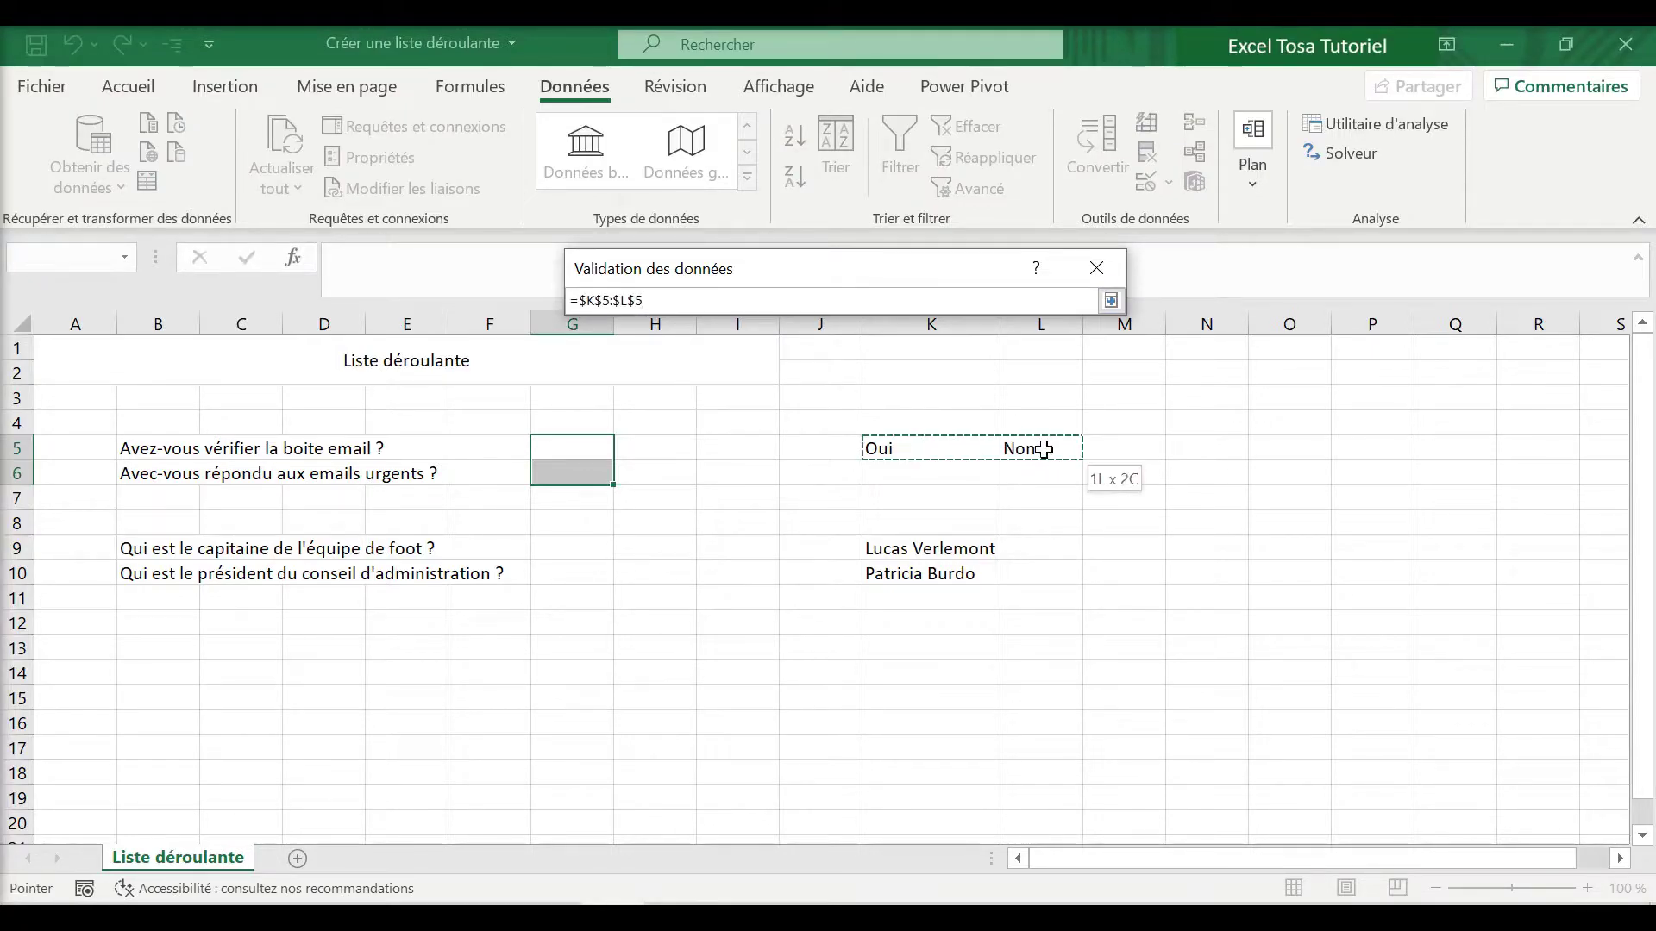
left_click(1109, 300)
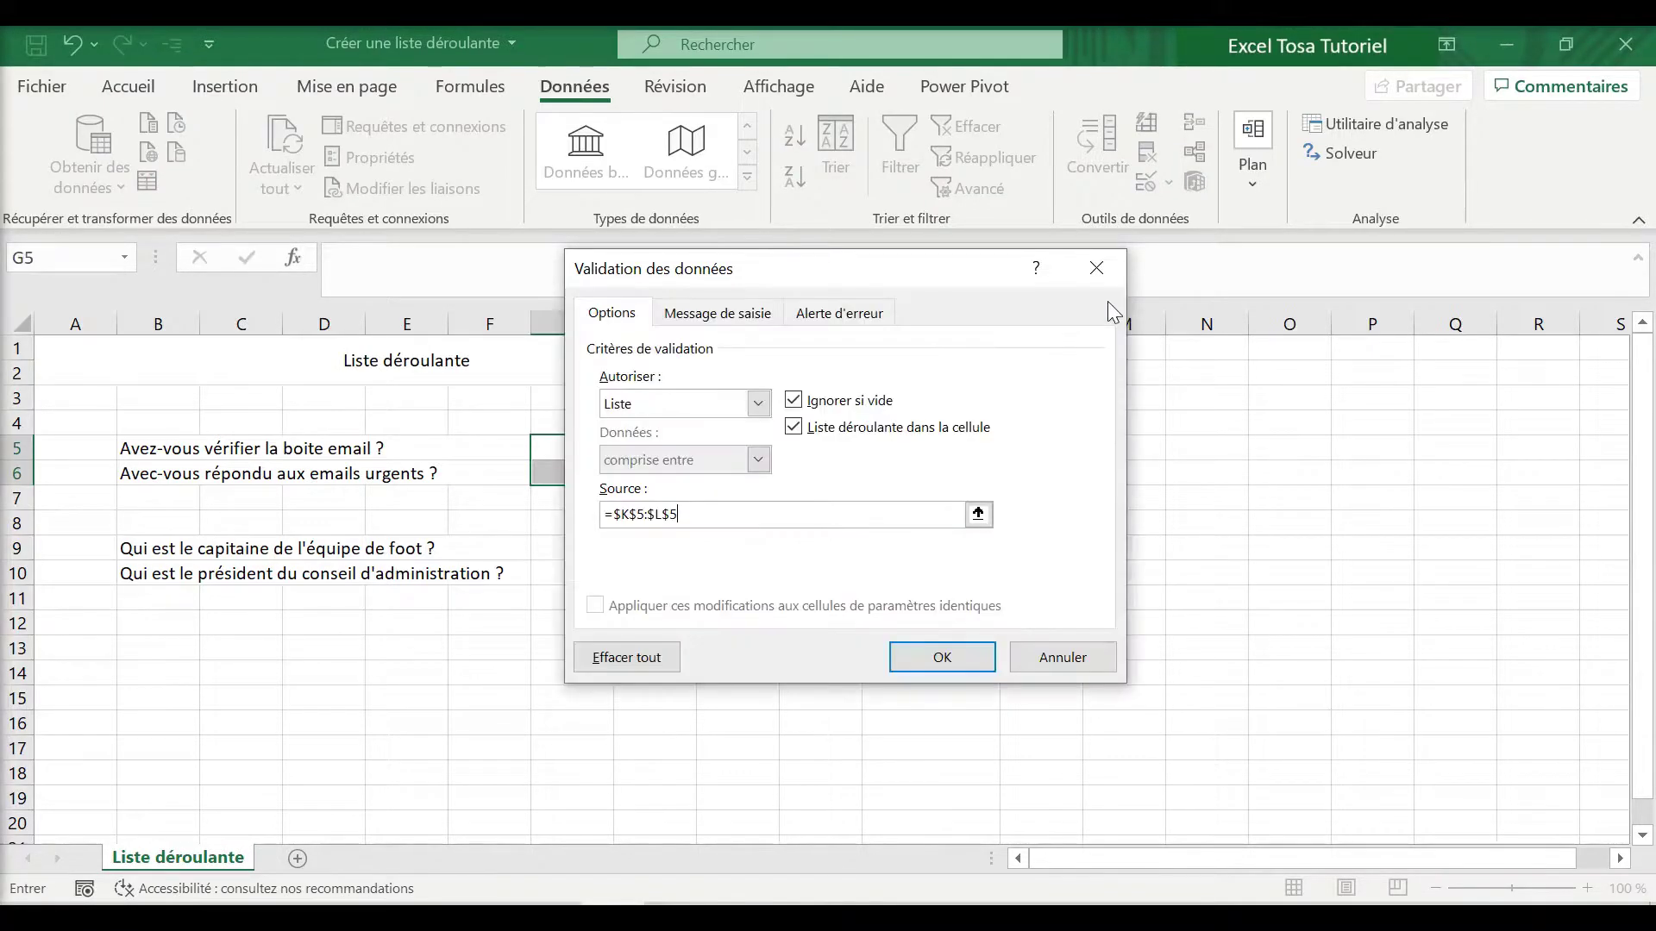
left_click(942, 657)
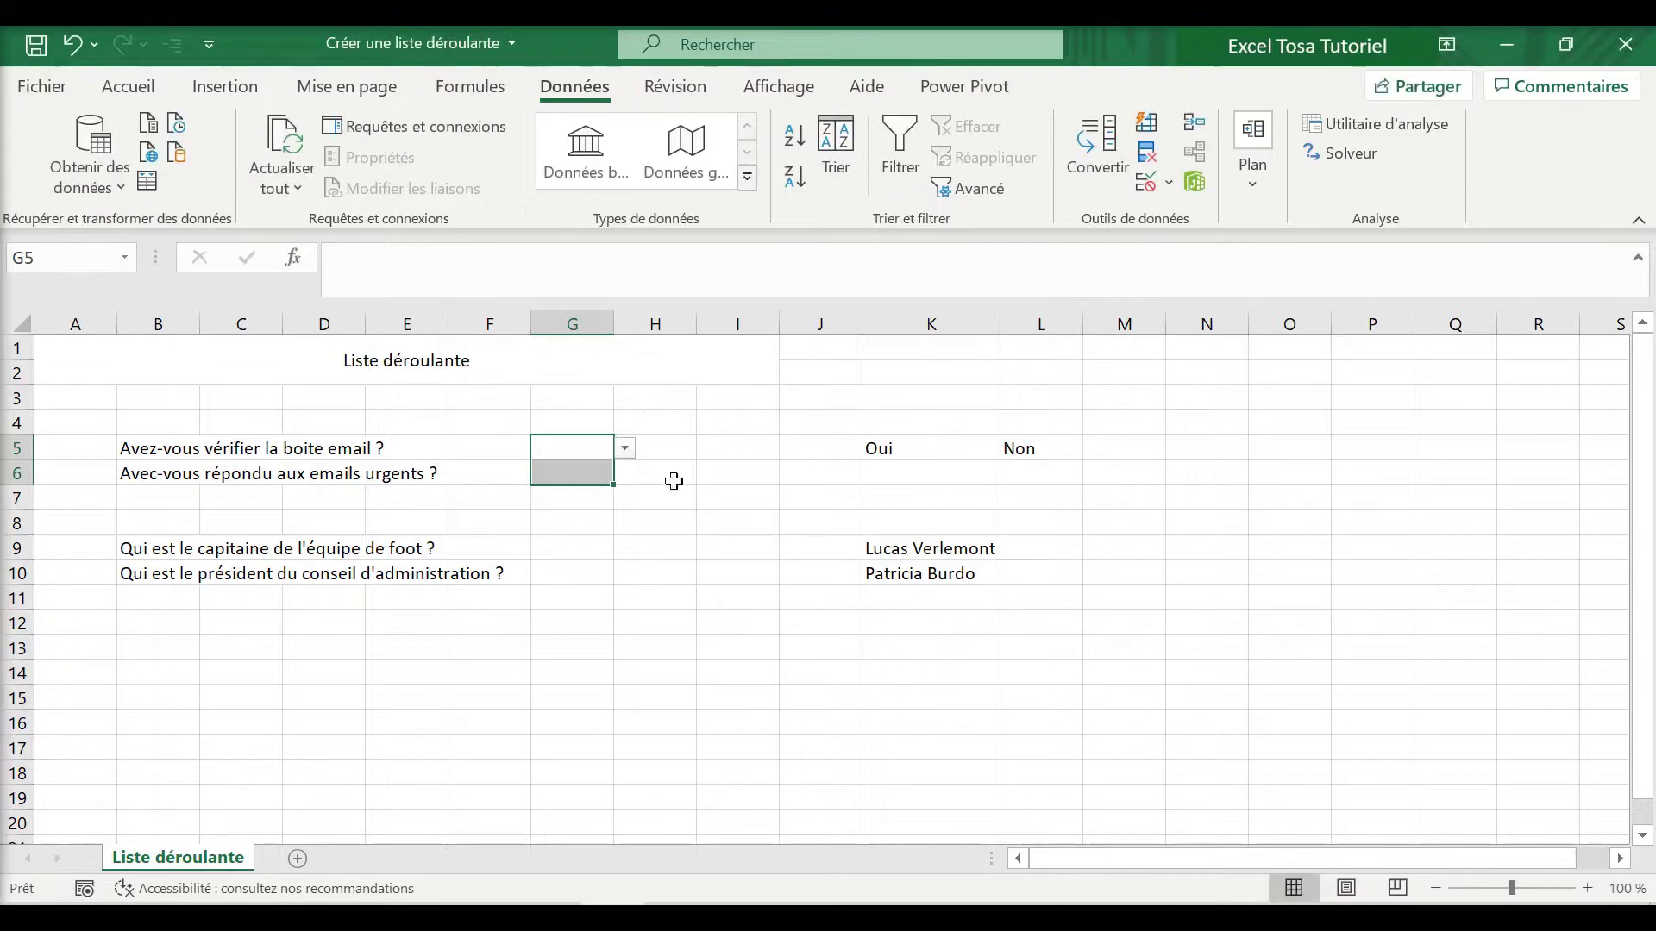
Answer the email questions with Oui in G5 and Non in G6 using the drop-down lists
left_click(626, 447)
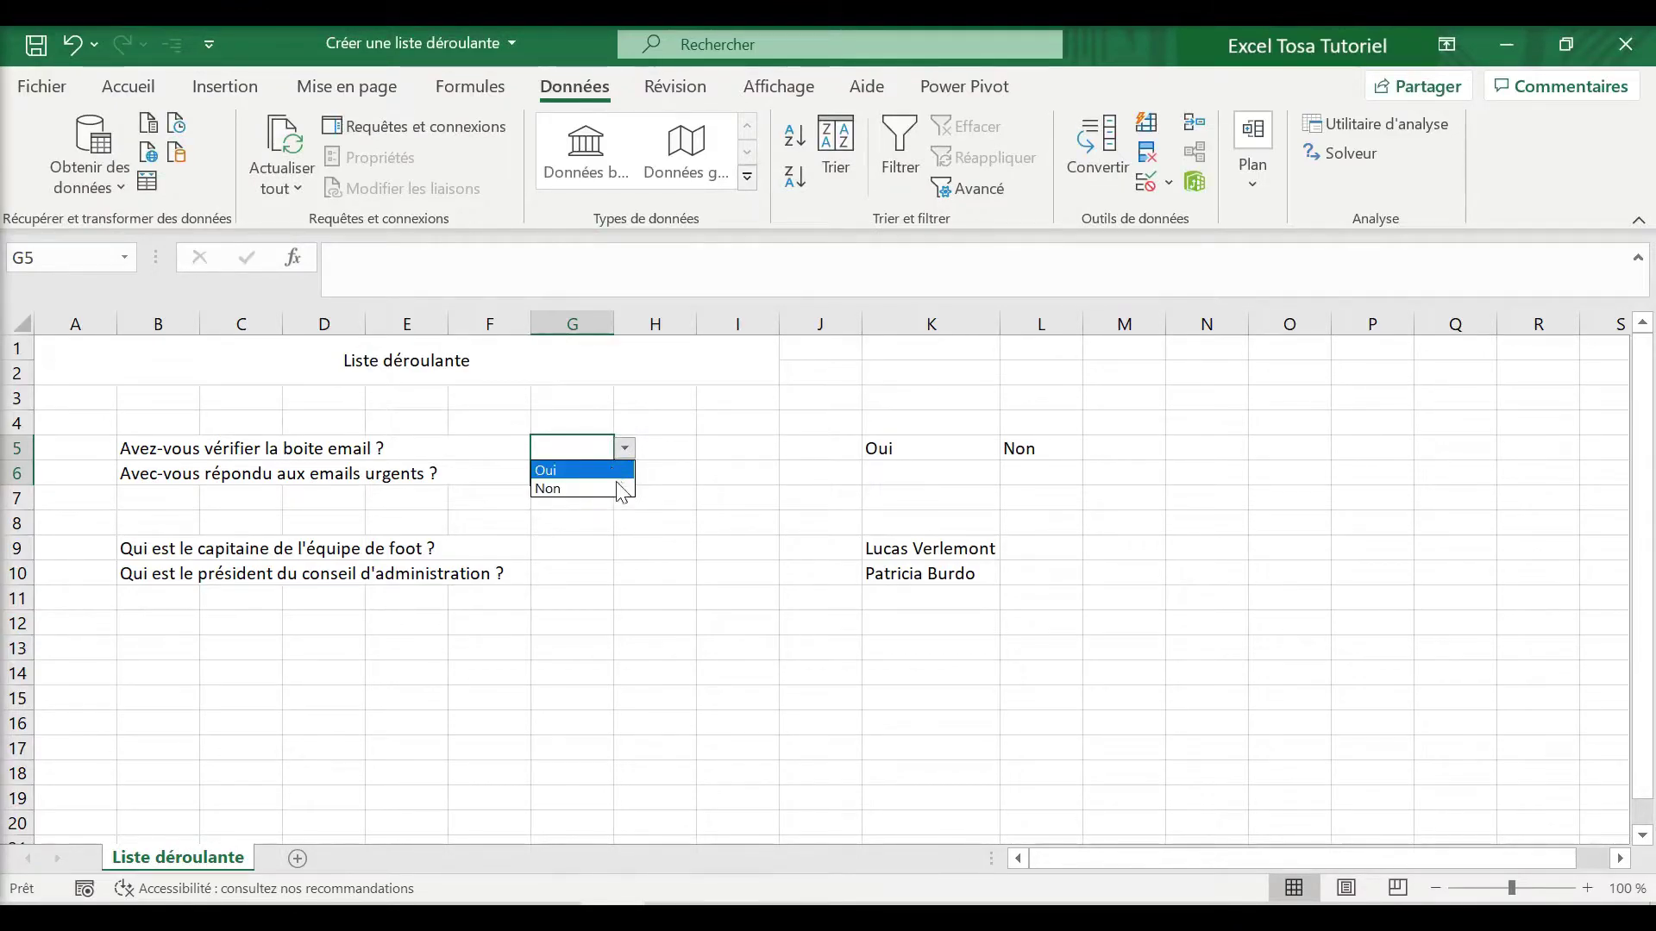
left_click_drag(604, 450, 618, 474)
type("Oui")
key("Return")
left_click(624, 474)
left_click(620, 511)
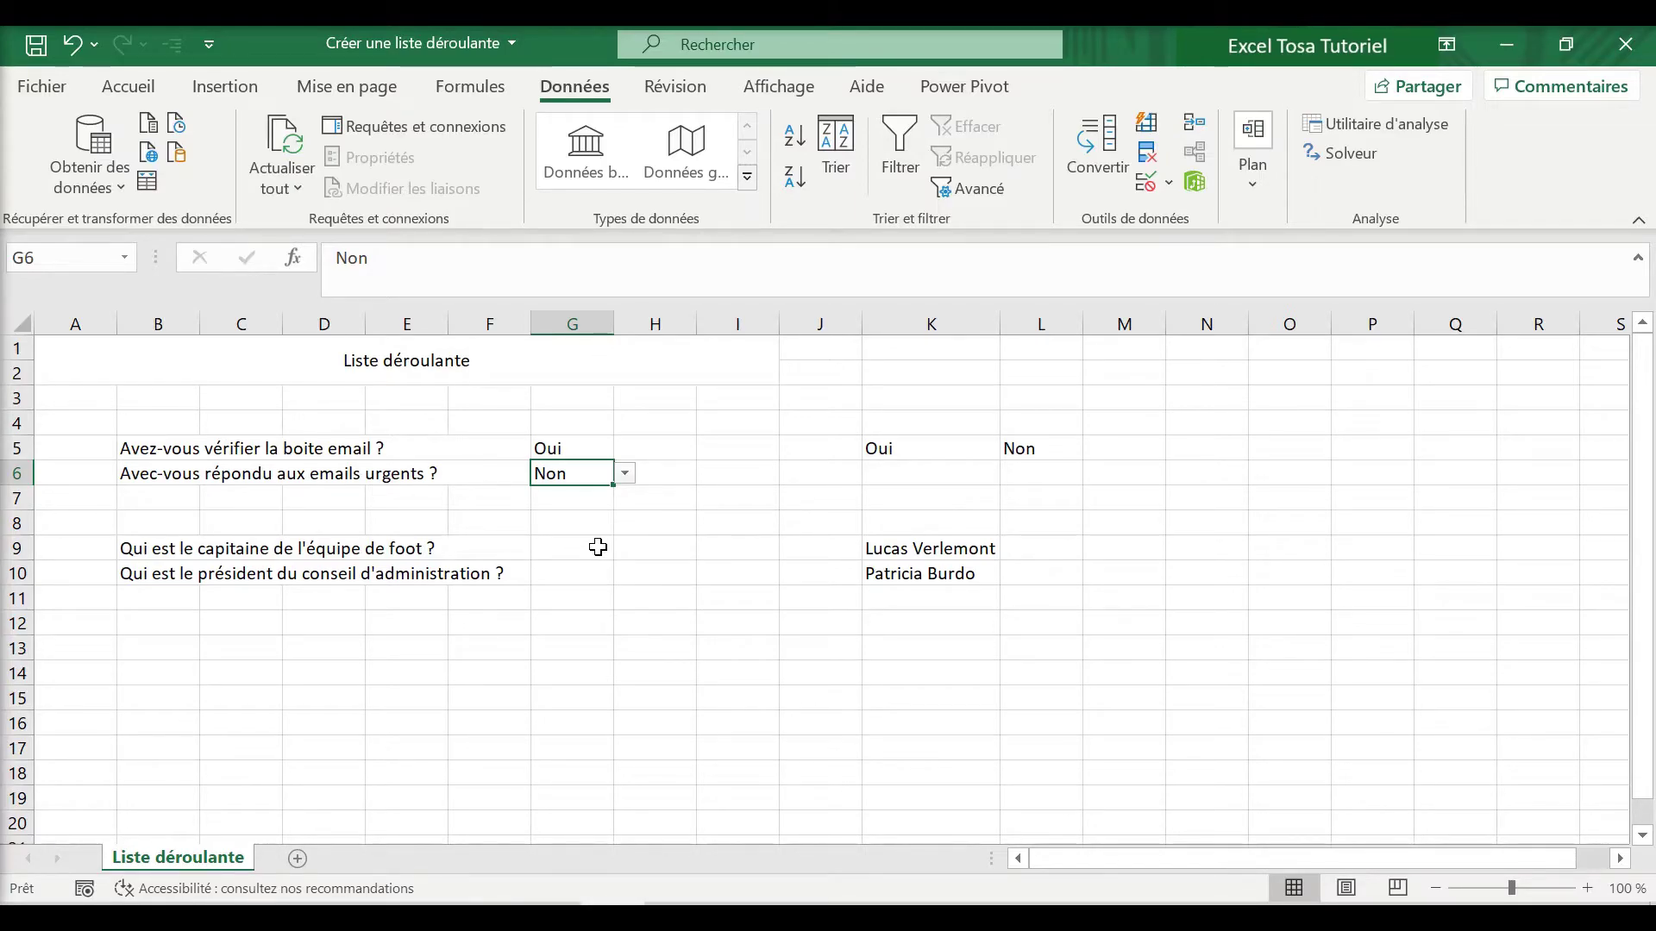
Set the validation of cells G9:G10 to a Liste with the cell range =$K$9:$K$10 as source
left_click_drag(599, 549, 596, 585)
left_click(1171, 184)
left_click(1215, 219)
left_click(756, 404)
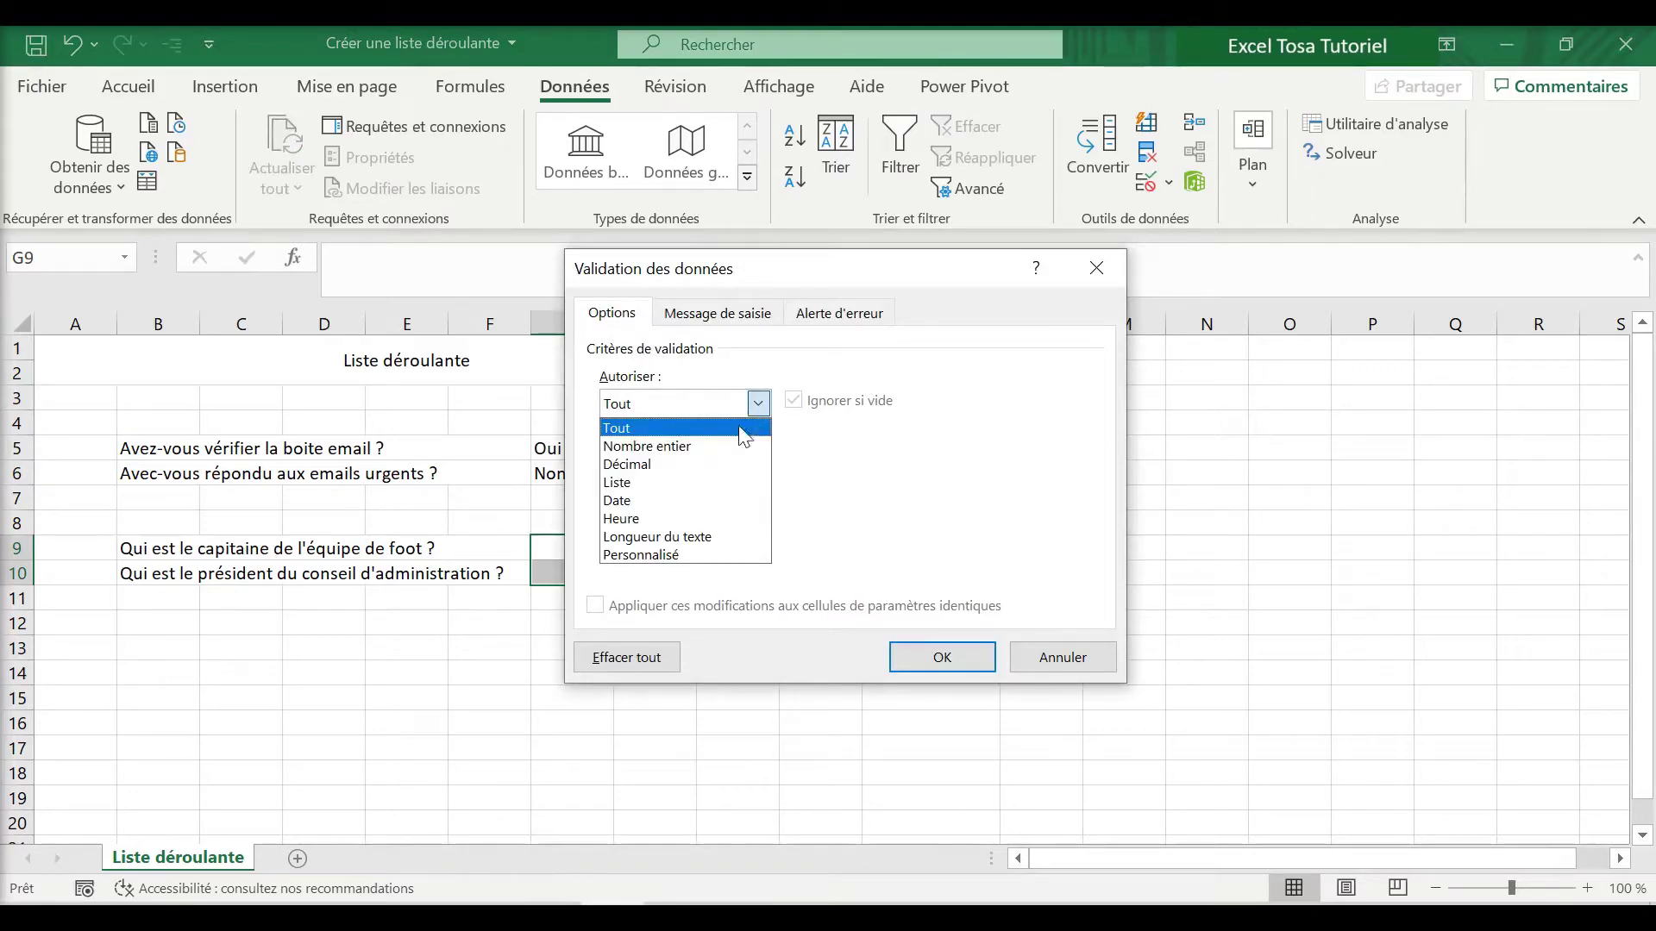
left_click(704, 484)
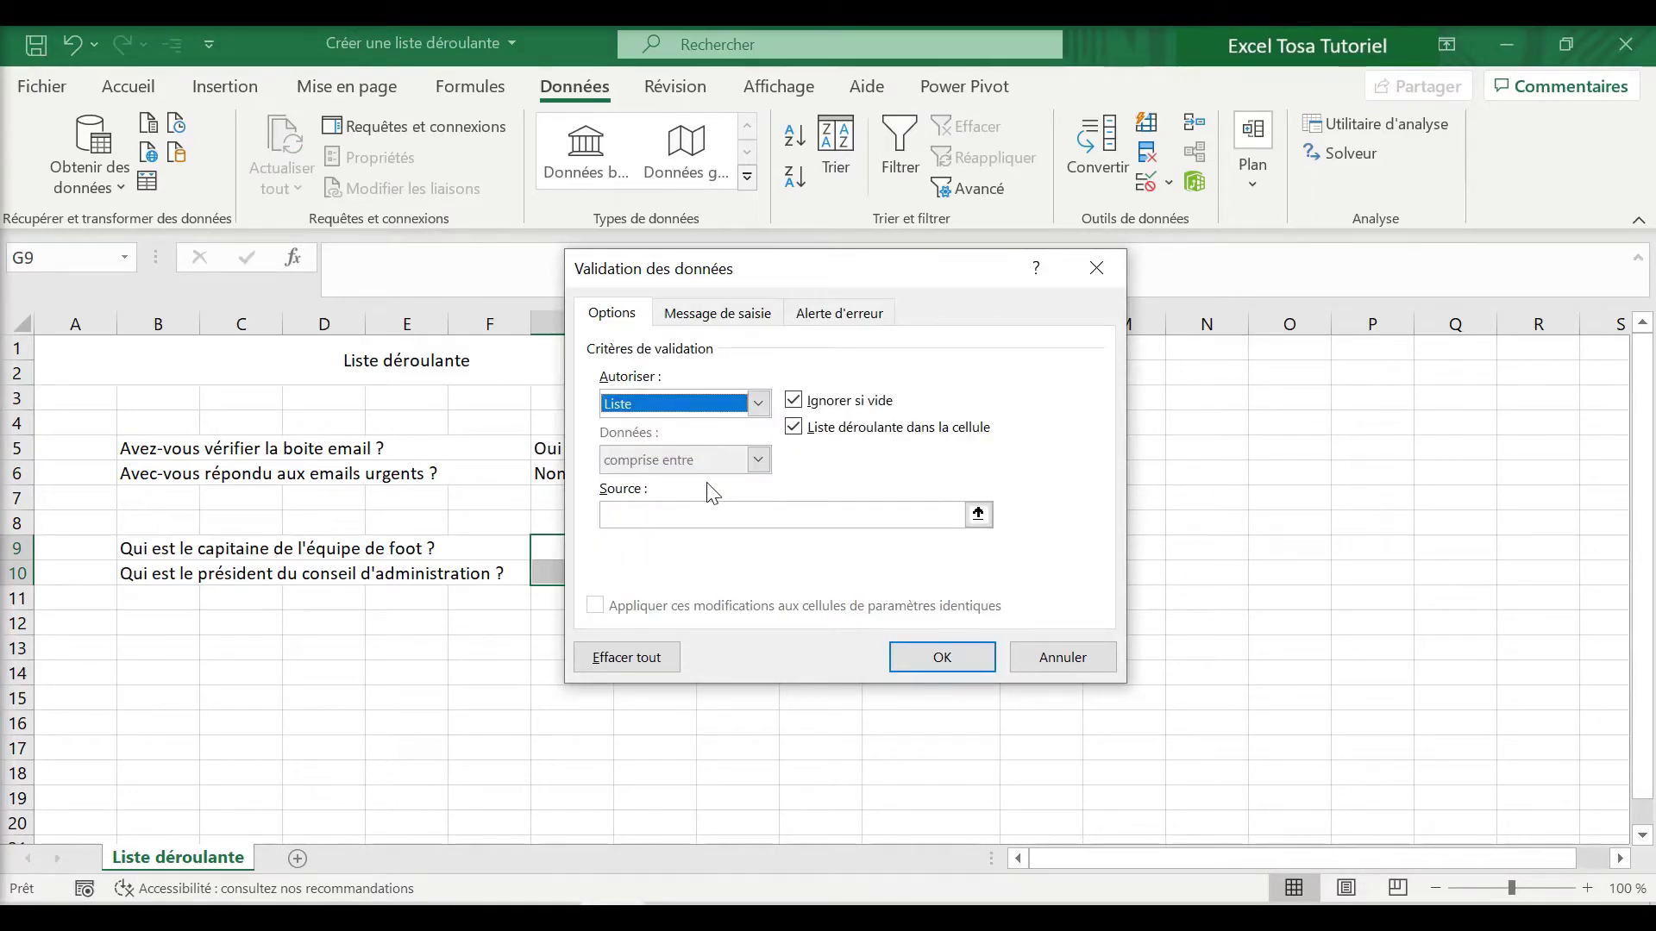
left_click(978, 515)
left_click_drag(932, 550, 925, 567)
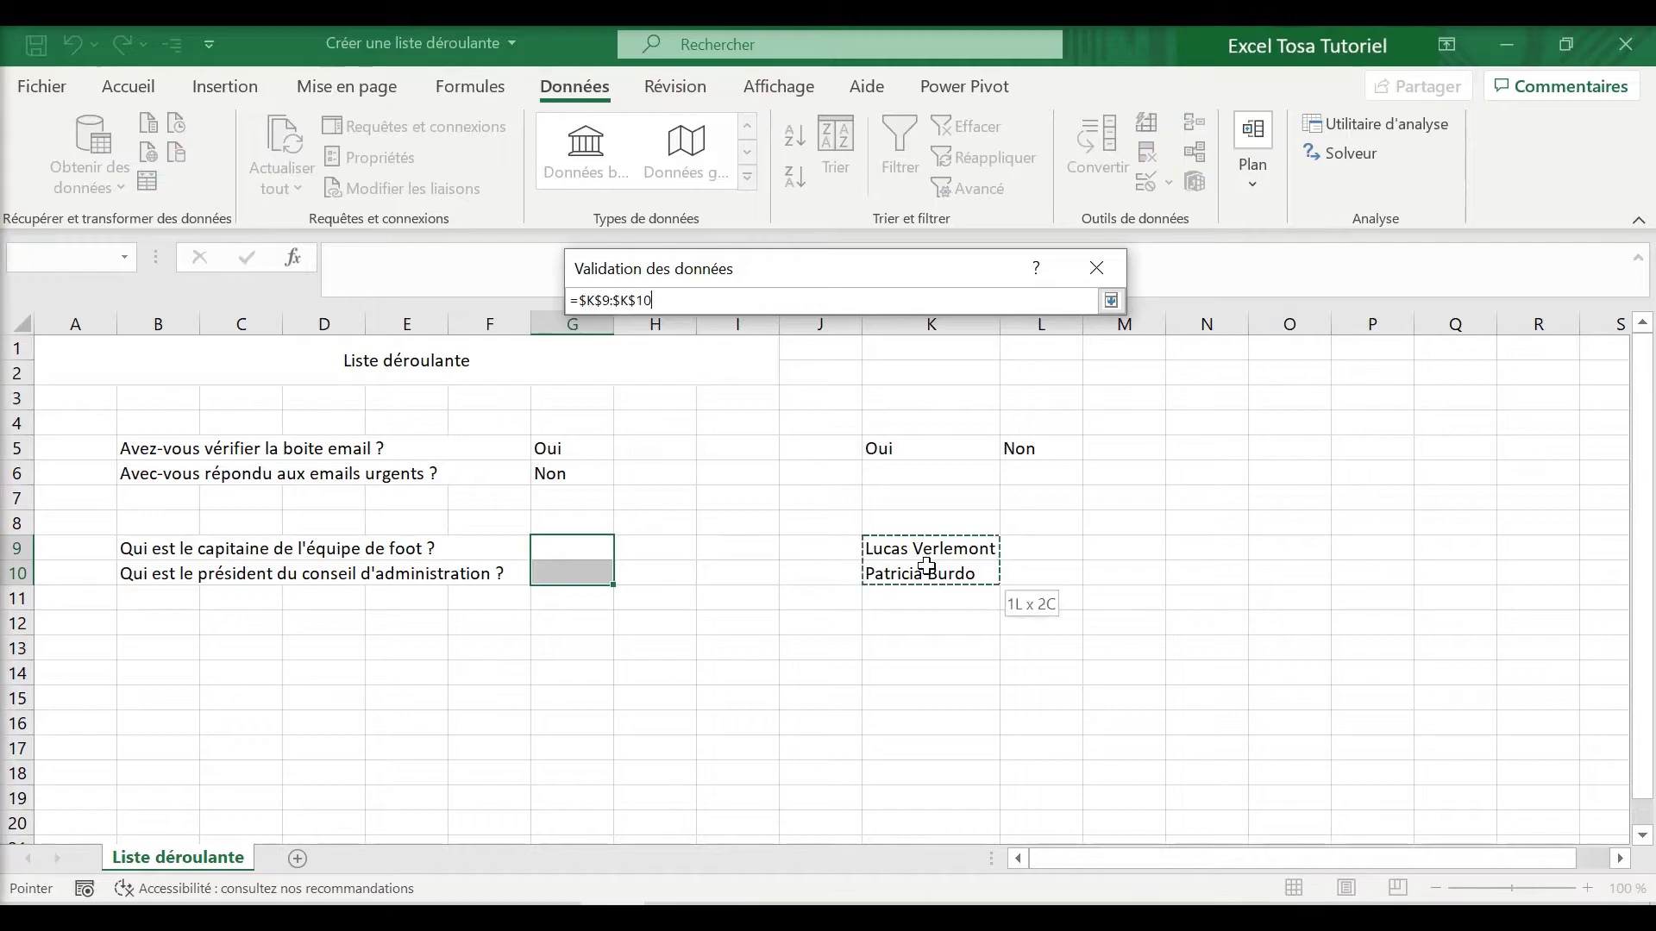
left_click(1112, 300)
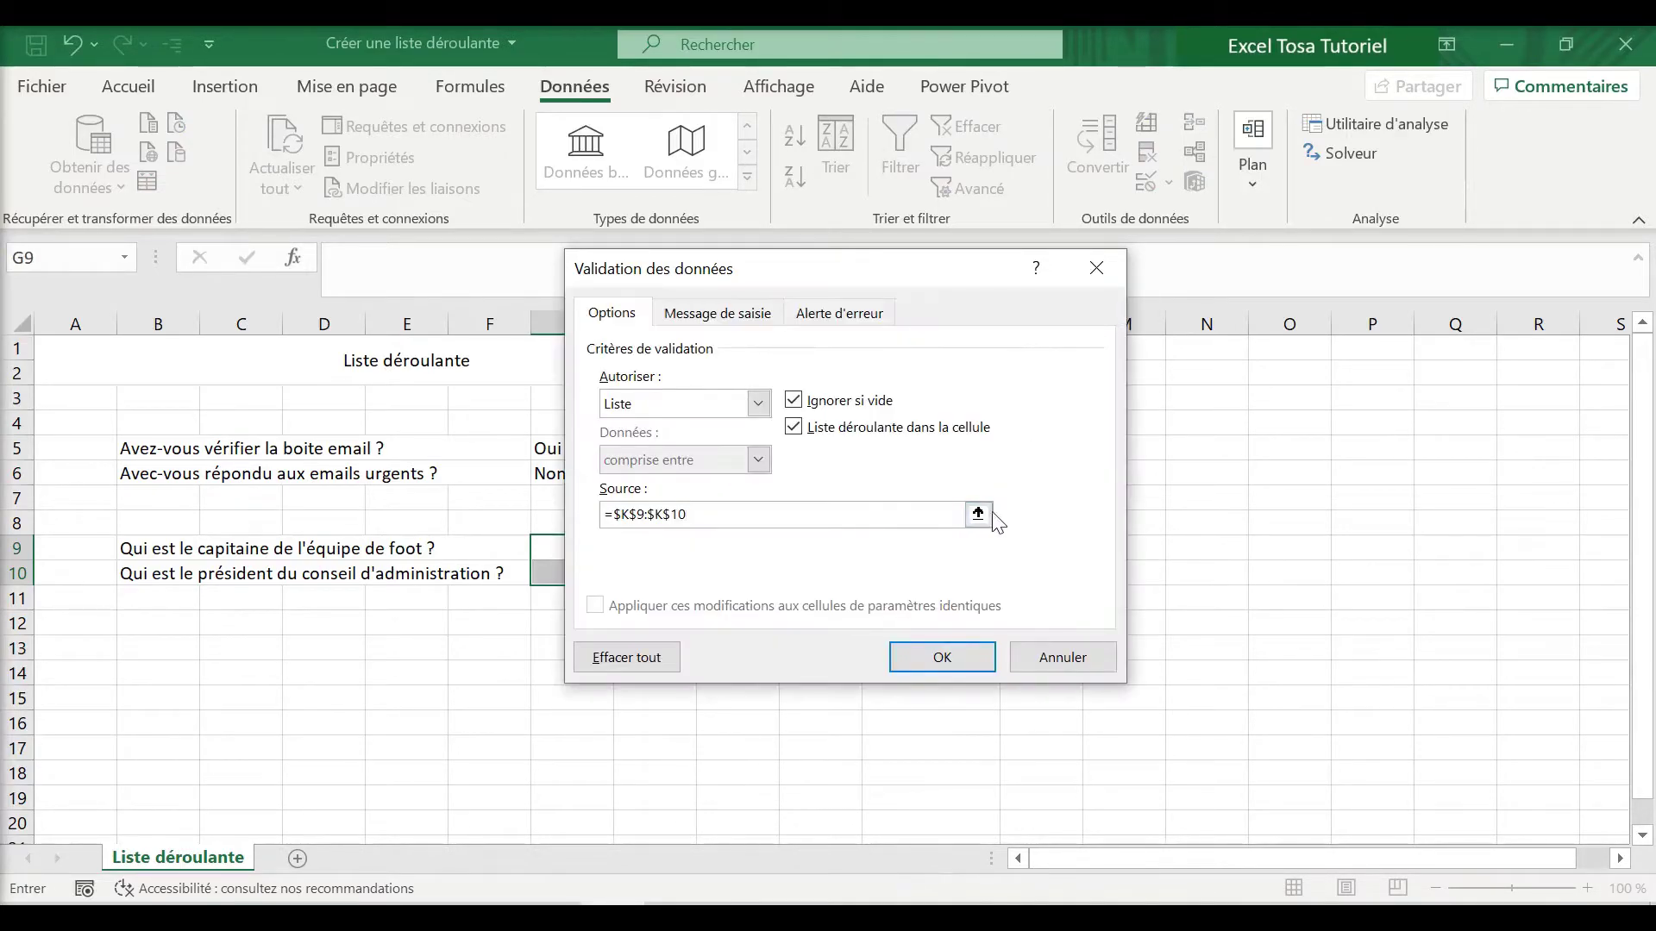
Add an input message to the G9:G10 validation with the title Noms and the text "Seulement deux noms peuvent être écrits"
left_click(715, 324)
left_click(691, 445)
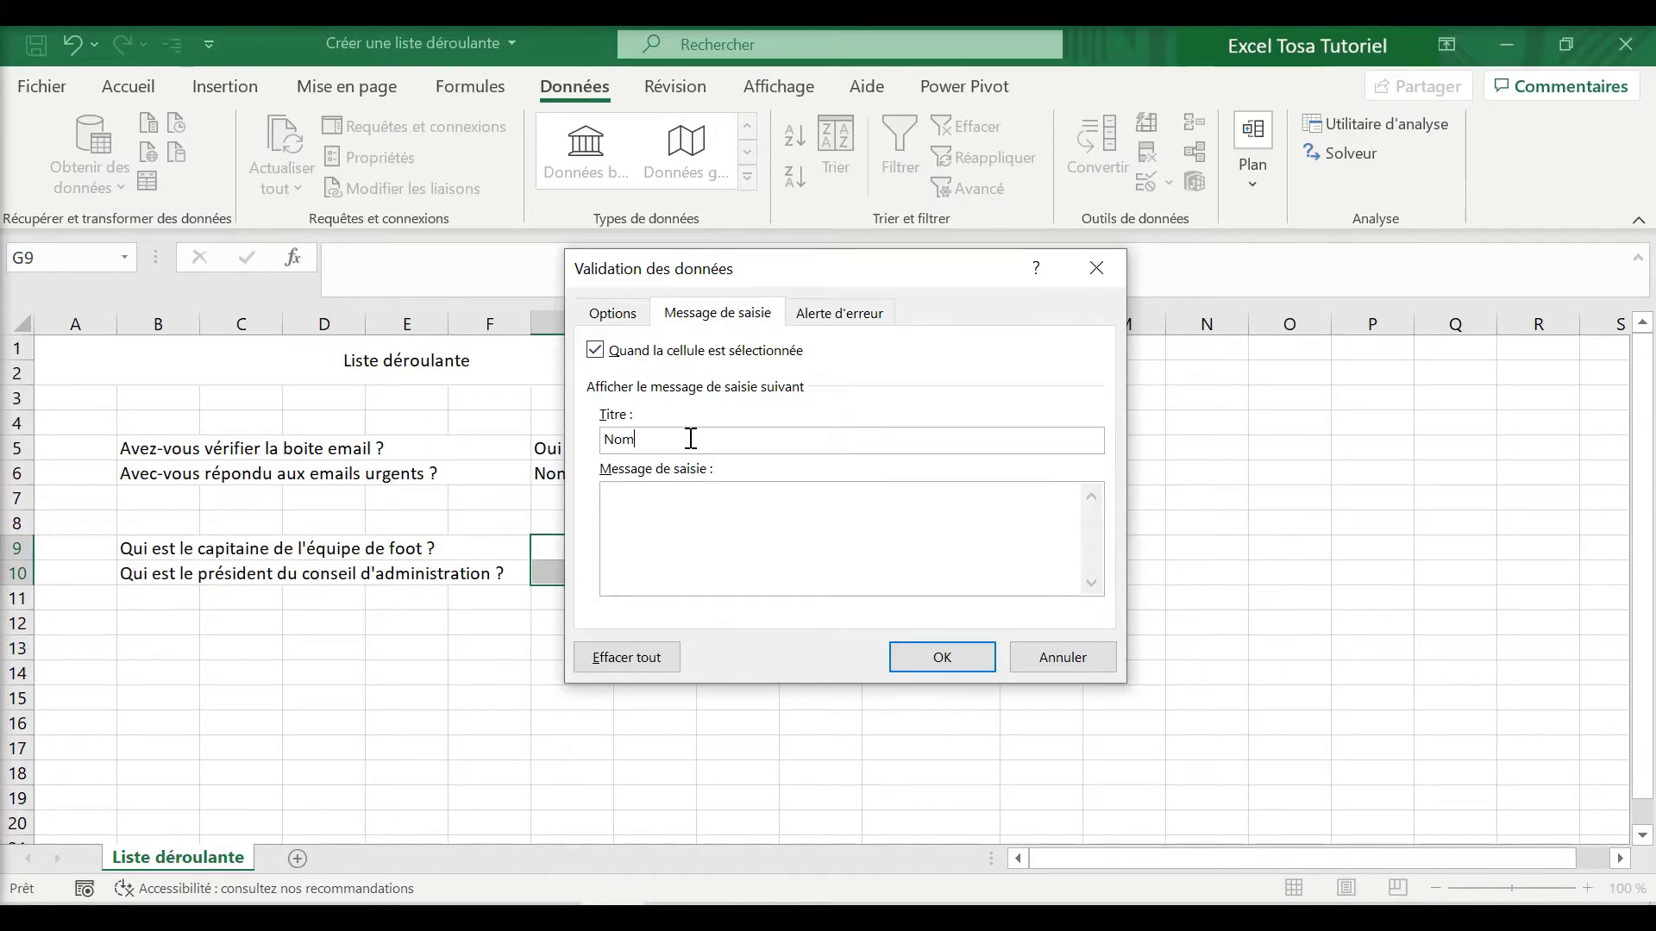
type("Seulement deux noms peuvent être écrits")
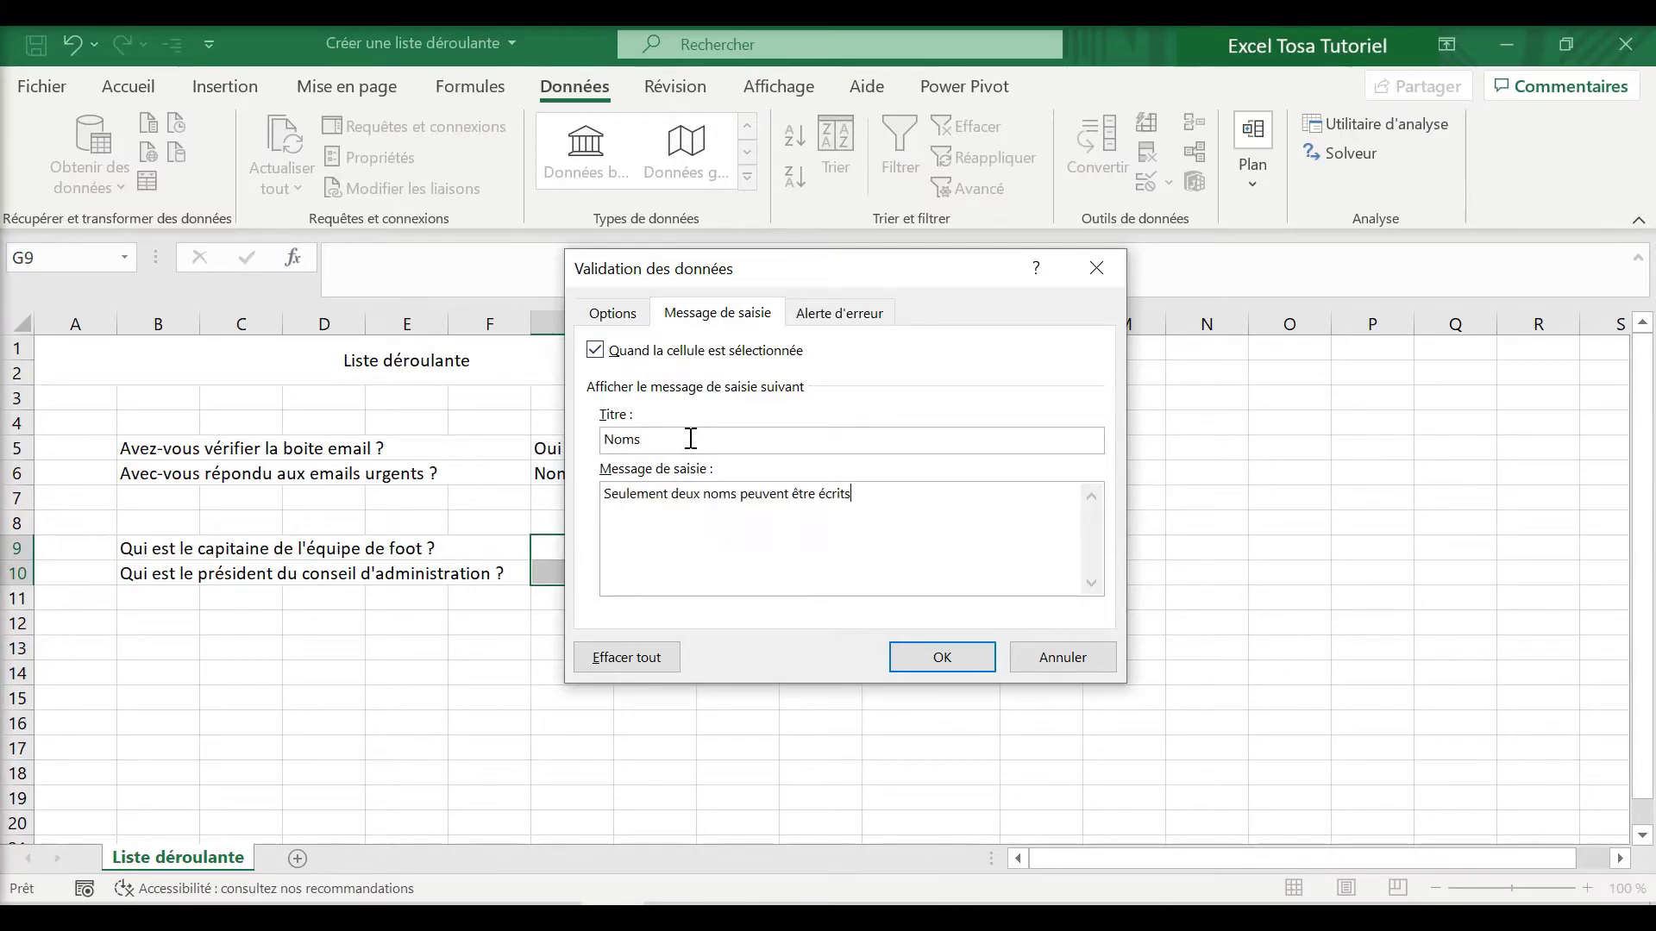
Add an error alert of style Avertissement with the title ATTENTION! and an error message, and apply the validation to G9:G10
left_click(850, 321)
left_click(802, 441)
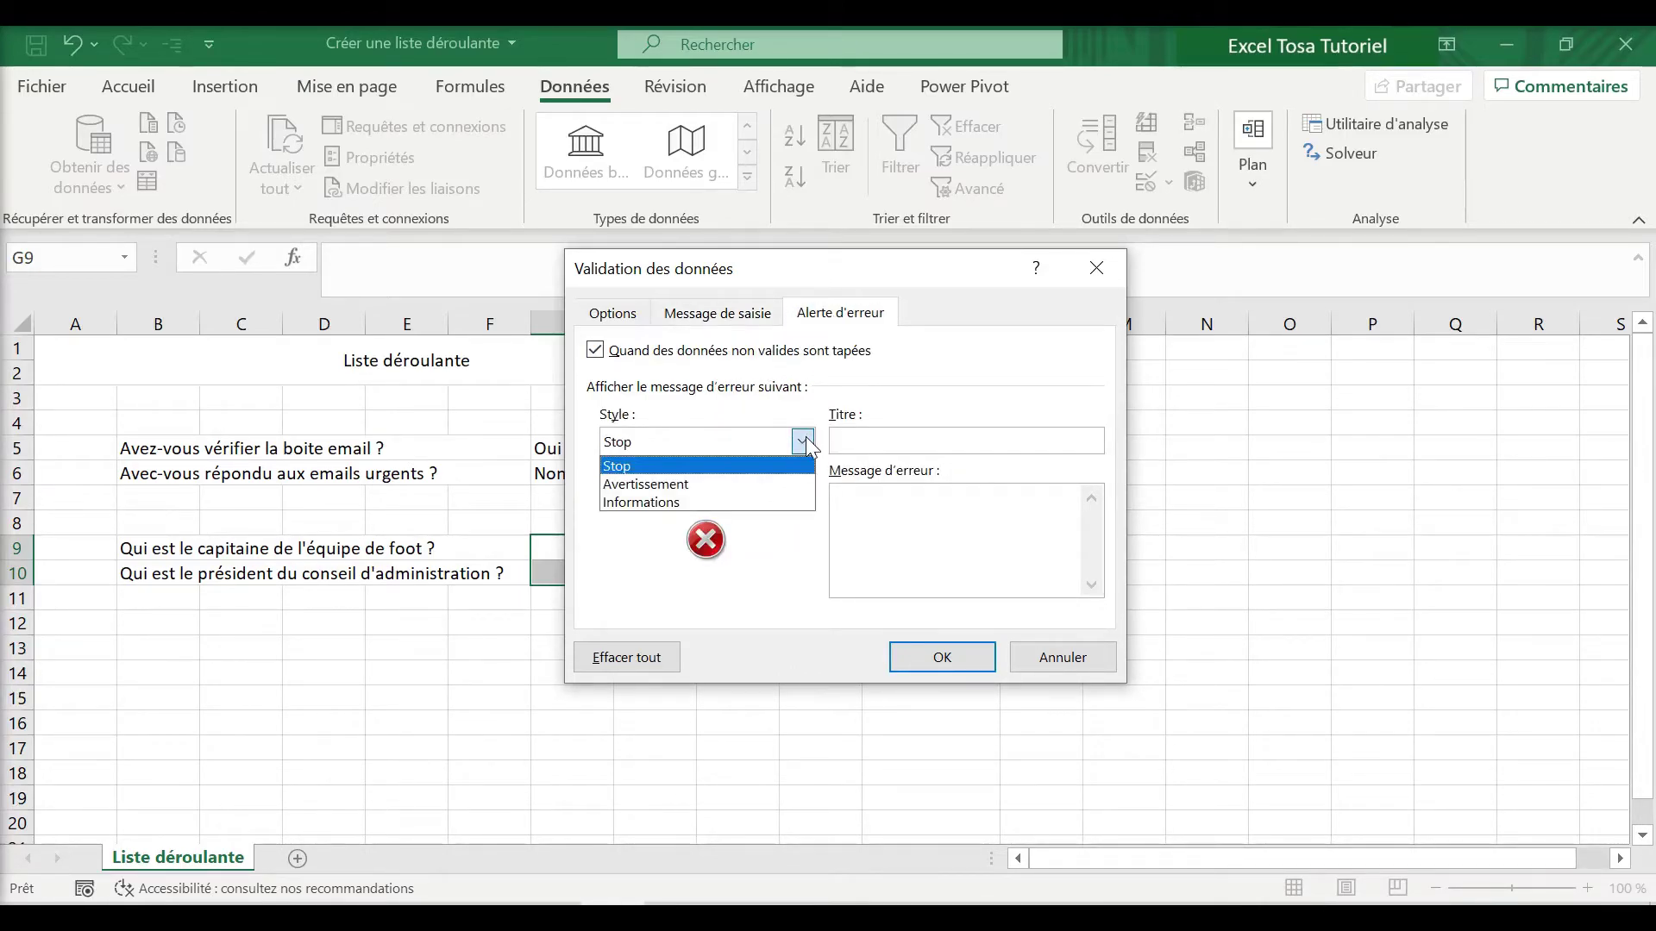
left_click(778, 481)
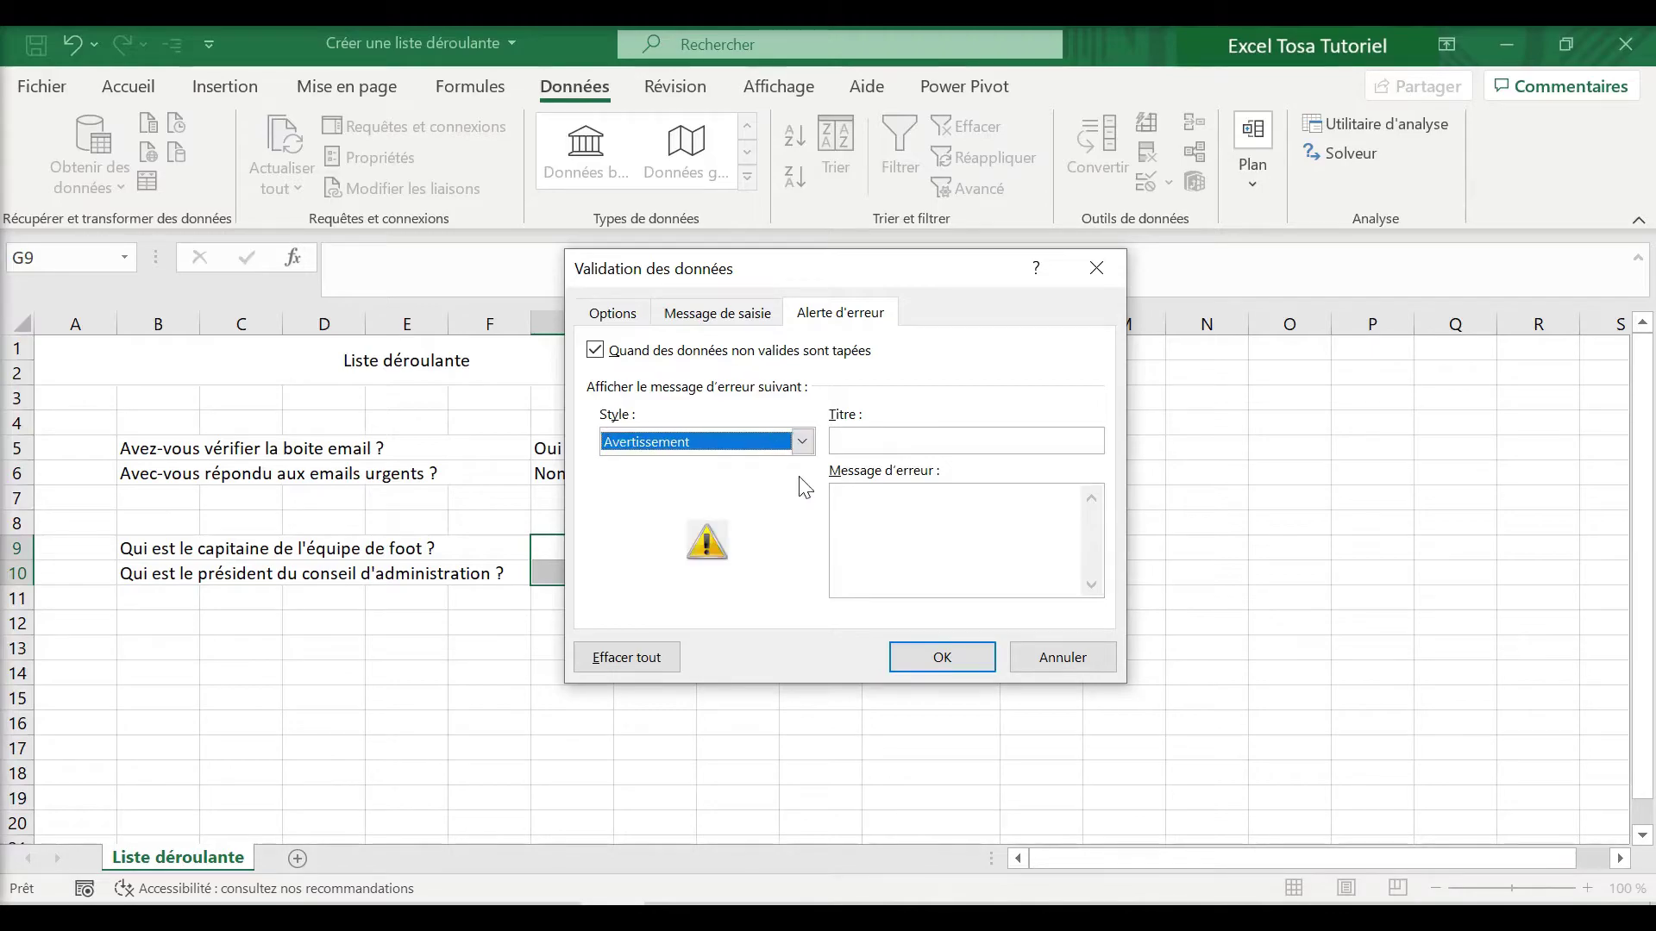
left_click(923, 436)
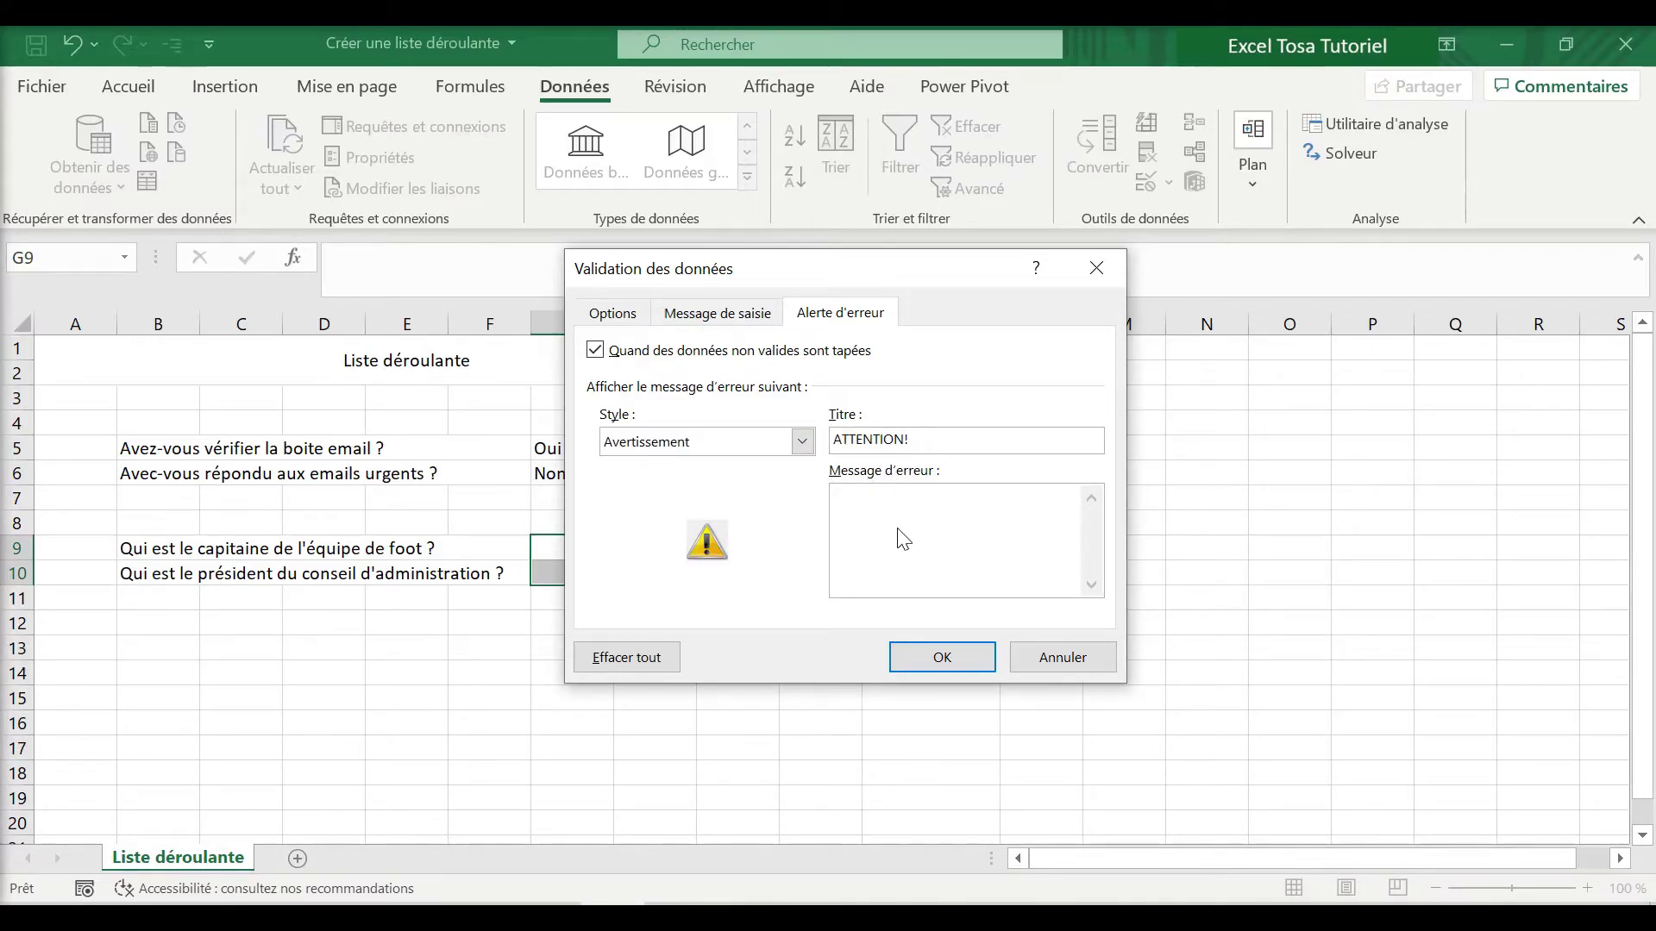
type("nom")
left_click(933, 659)
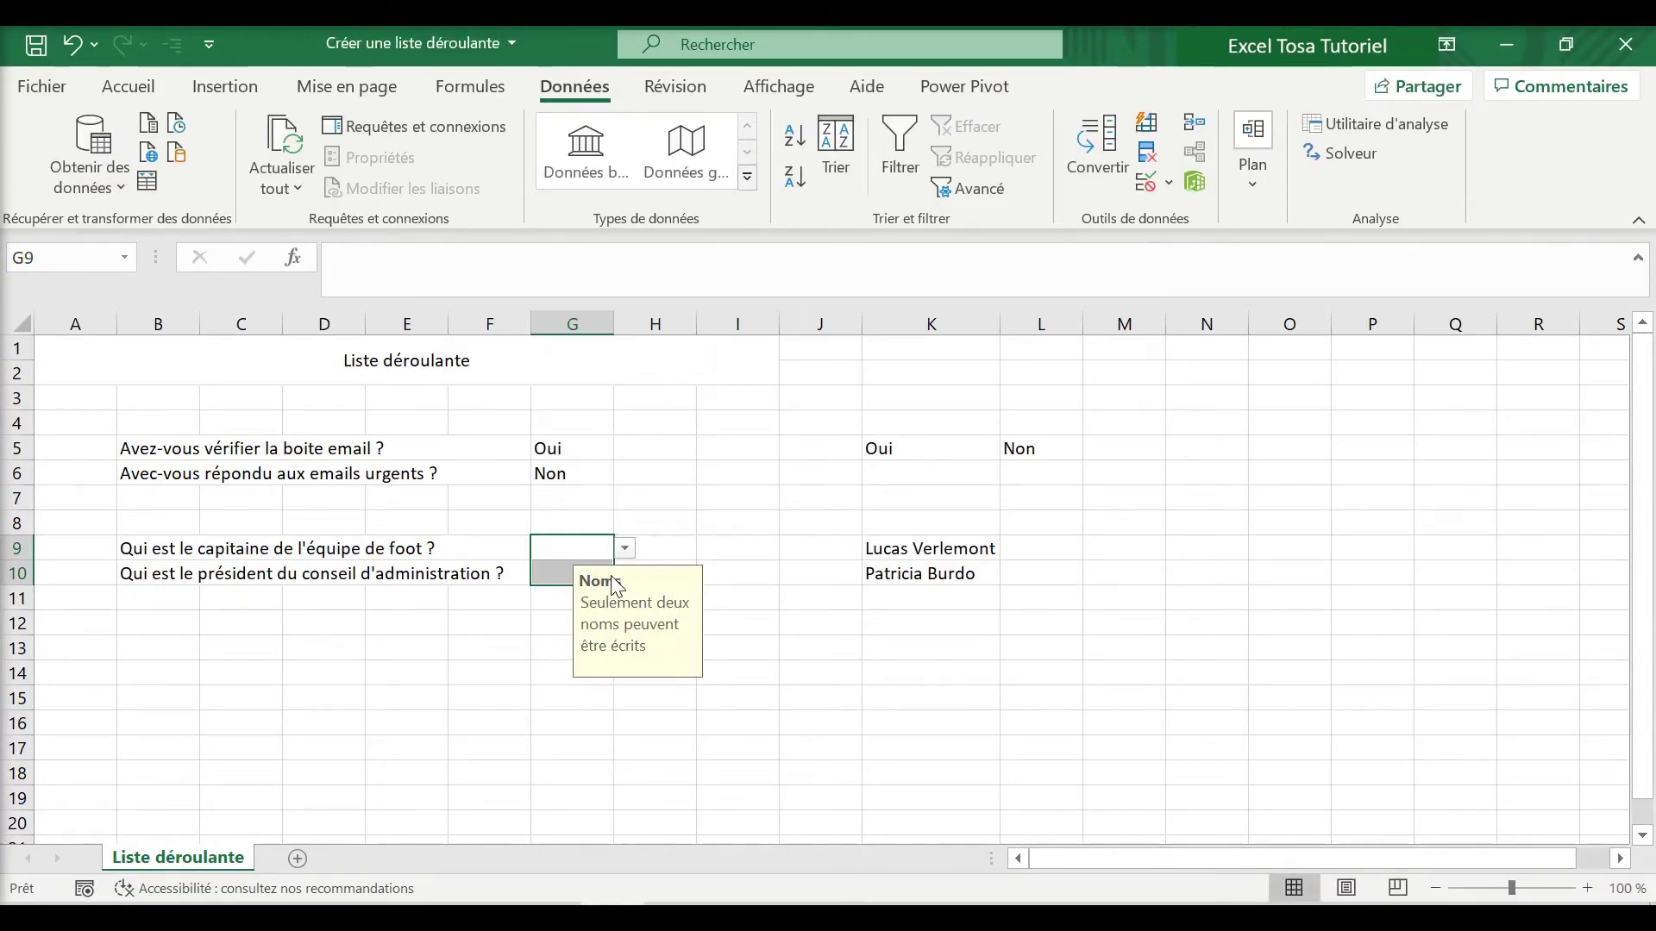
Answer the football captain question in G9 by choosing the name from K9 in the drop-down list
left_click(627, 552)
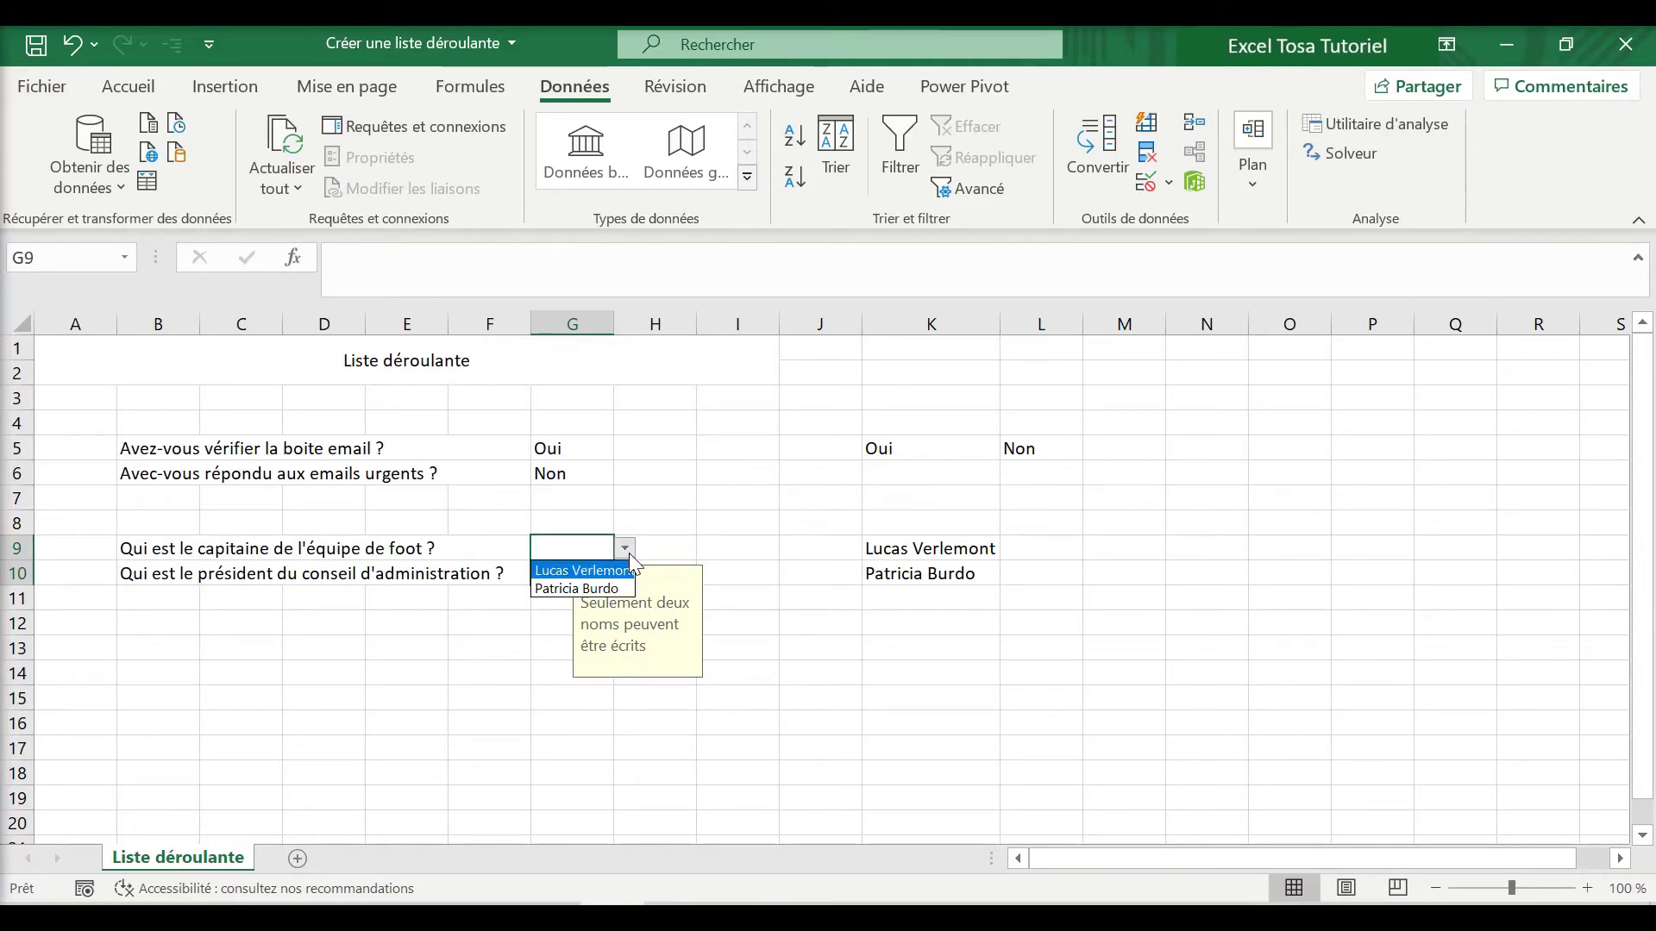
left_click(603, 571)
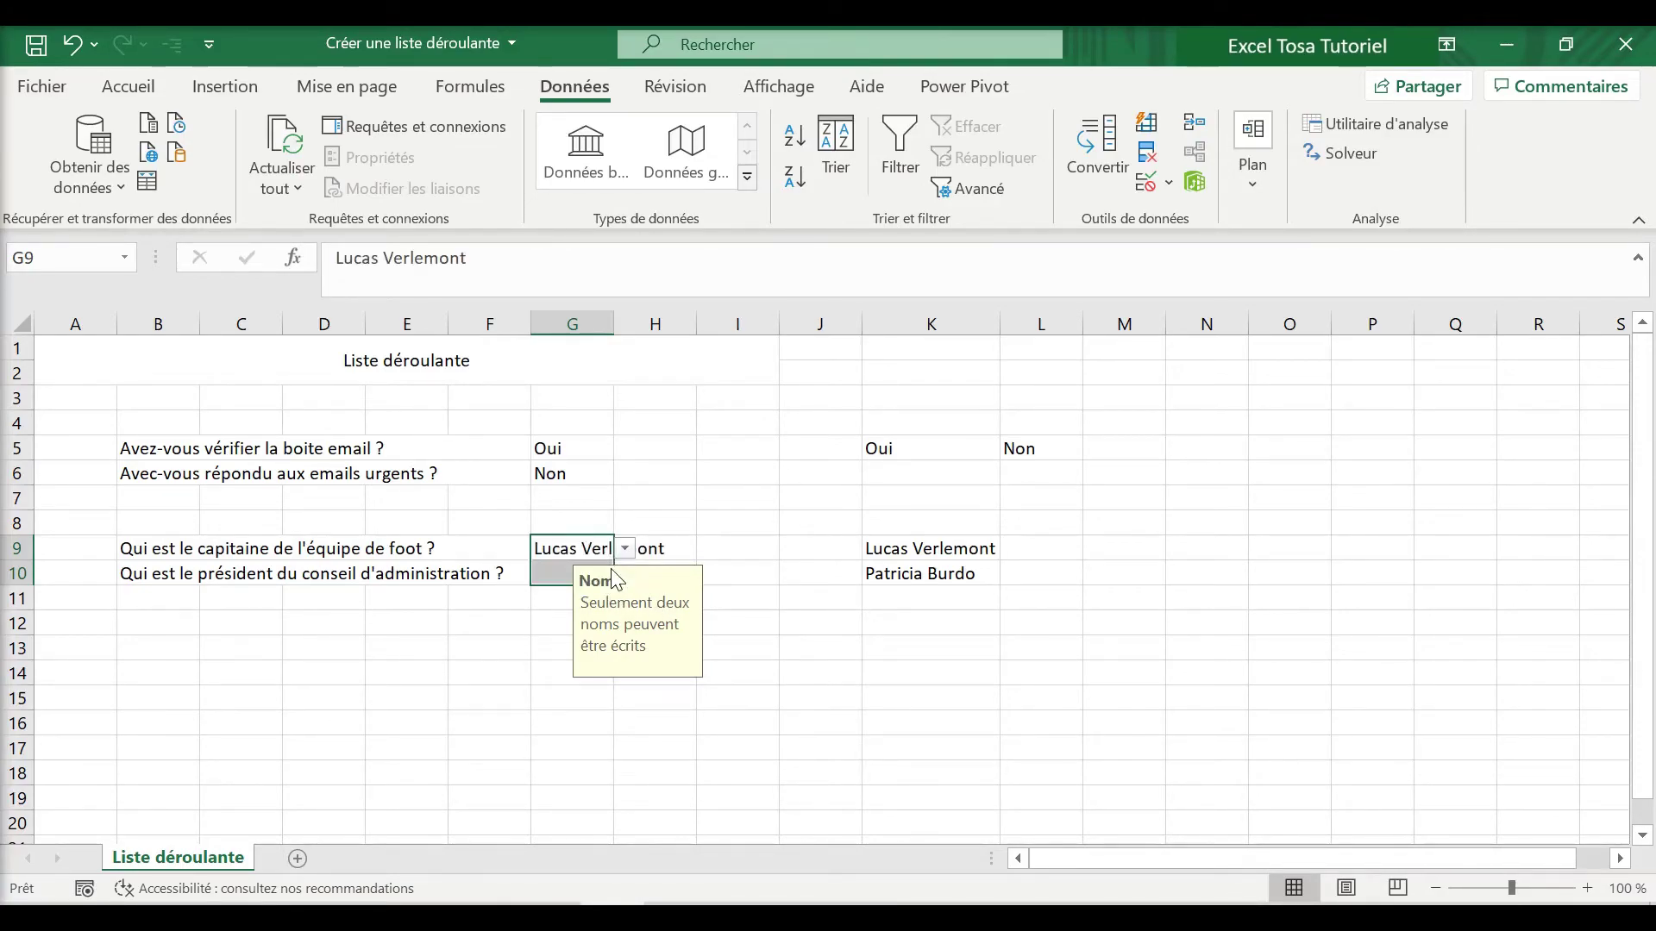
Test the error alert by entering the name from K10 in G10 with an extra "a" ending the first name, and decline to continue
left_click(551, 573)
left_click(480, 259)
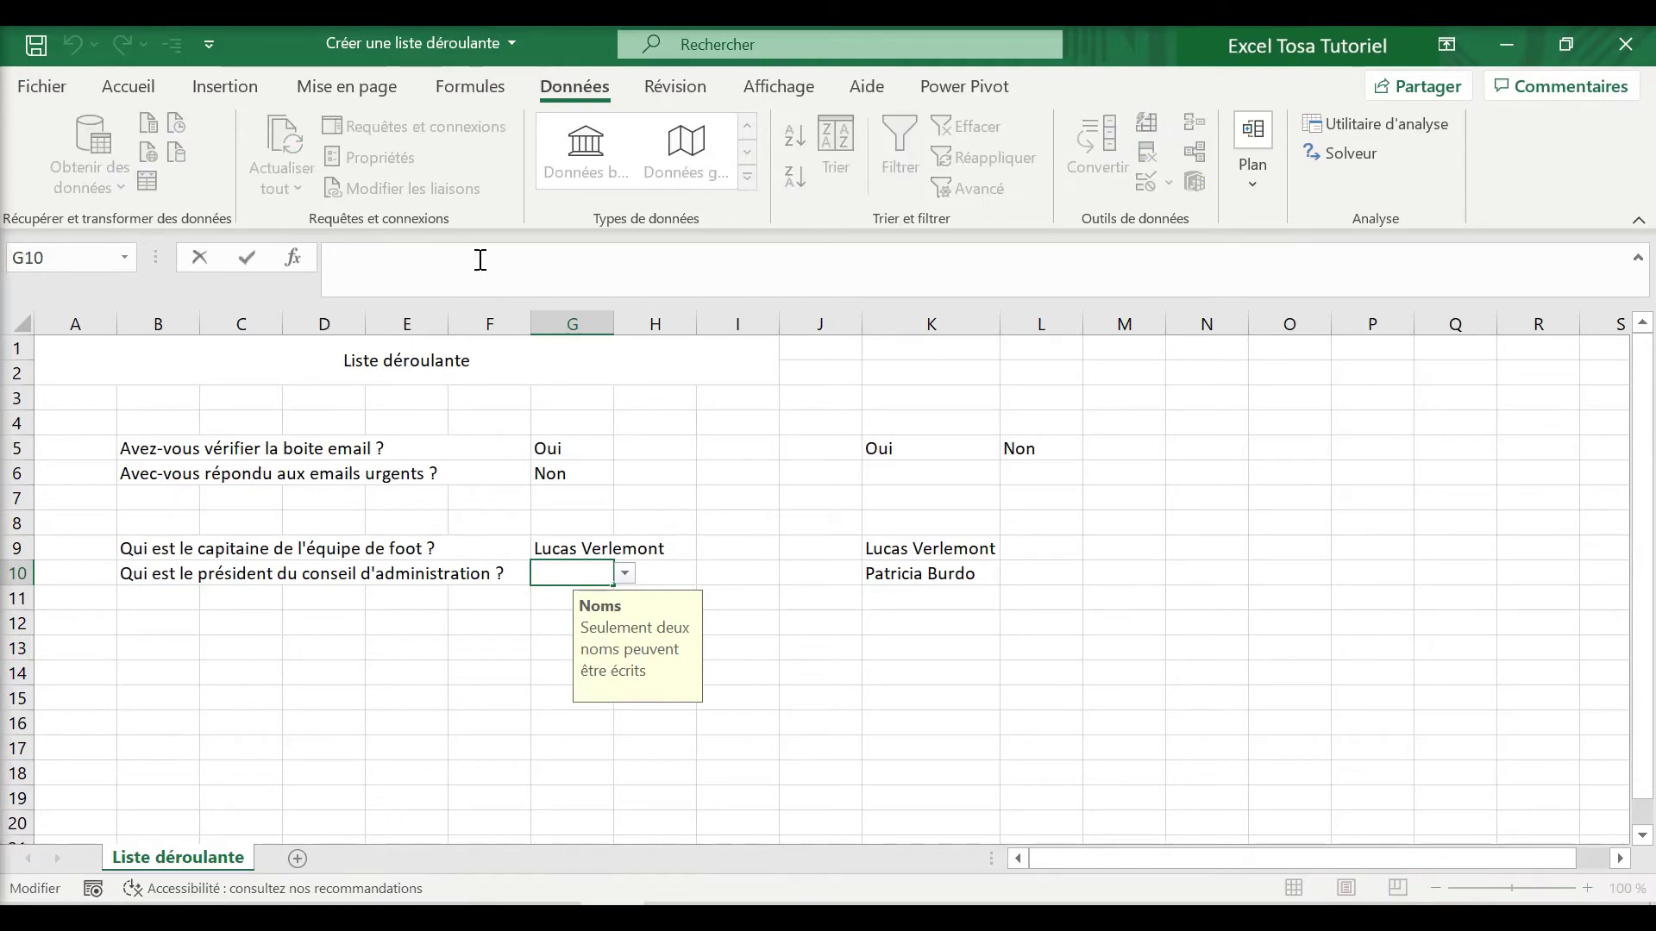
type("Par")
type("riciaa")
type(" Burdo")
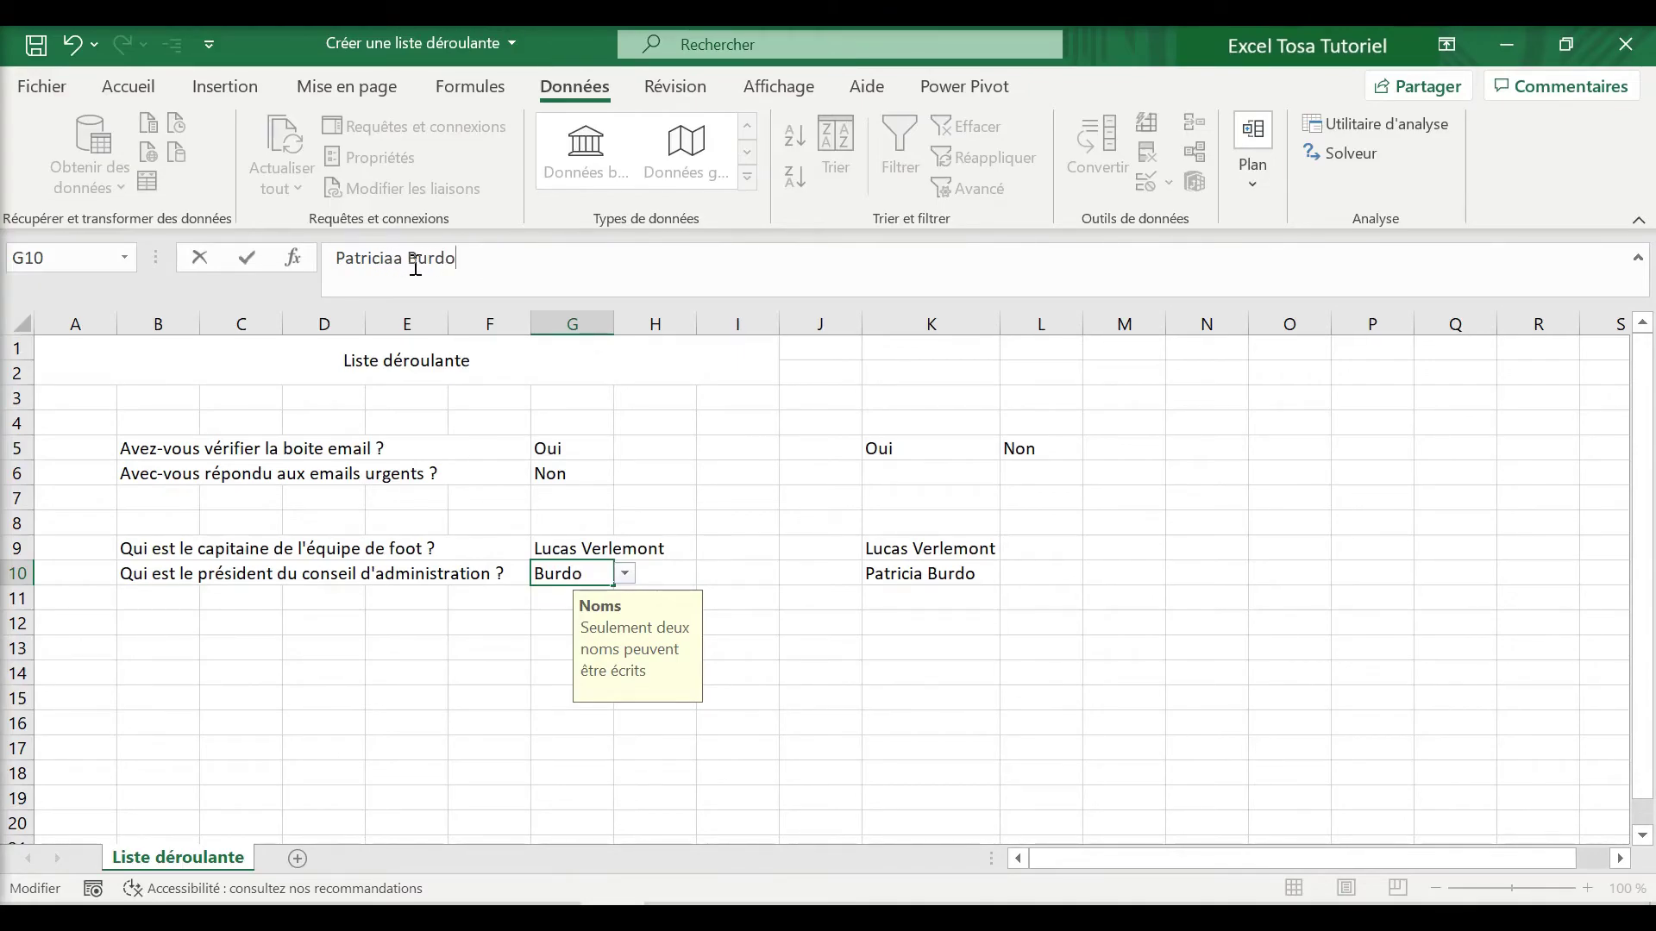
key("Return")
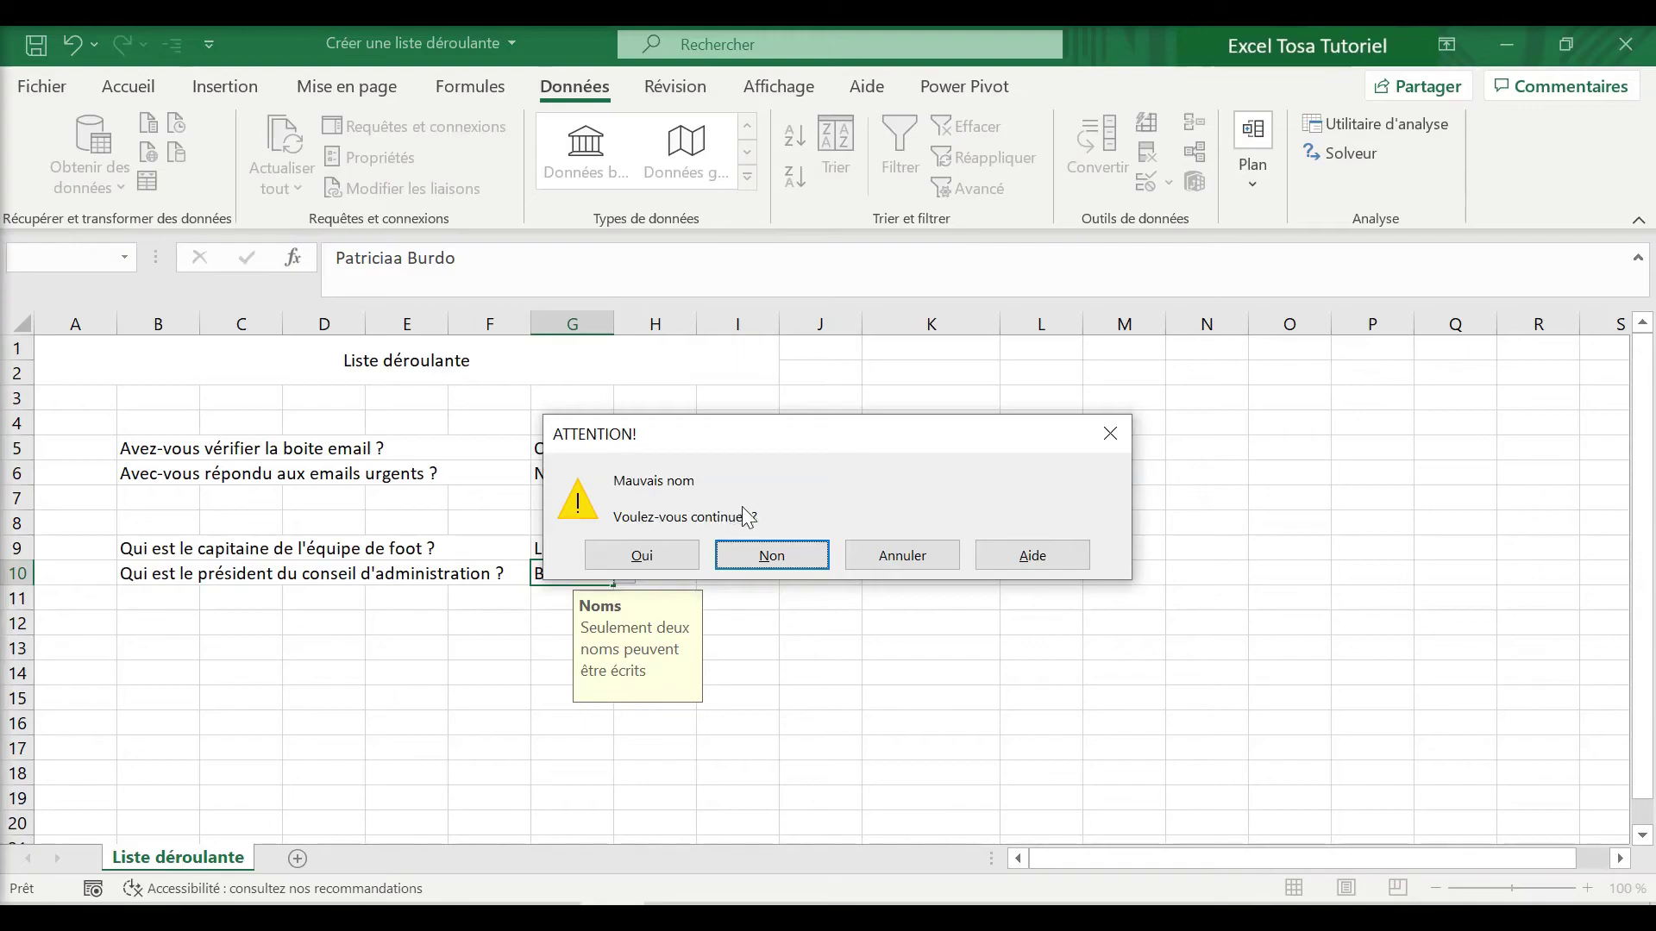
left_click(790, 557)
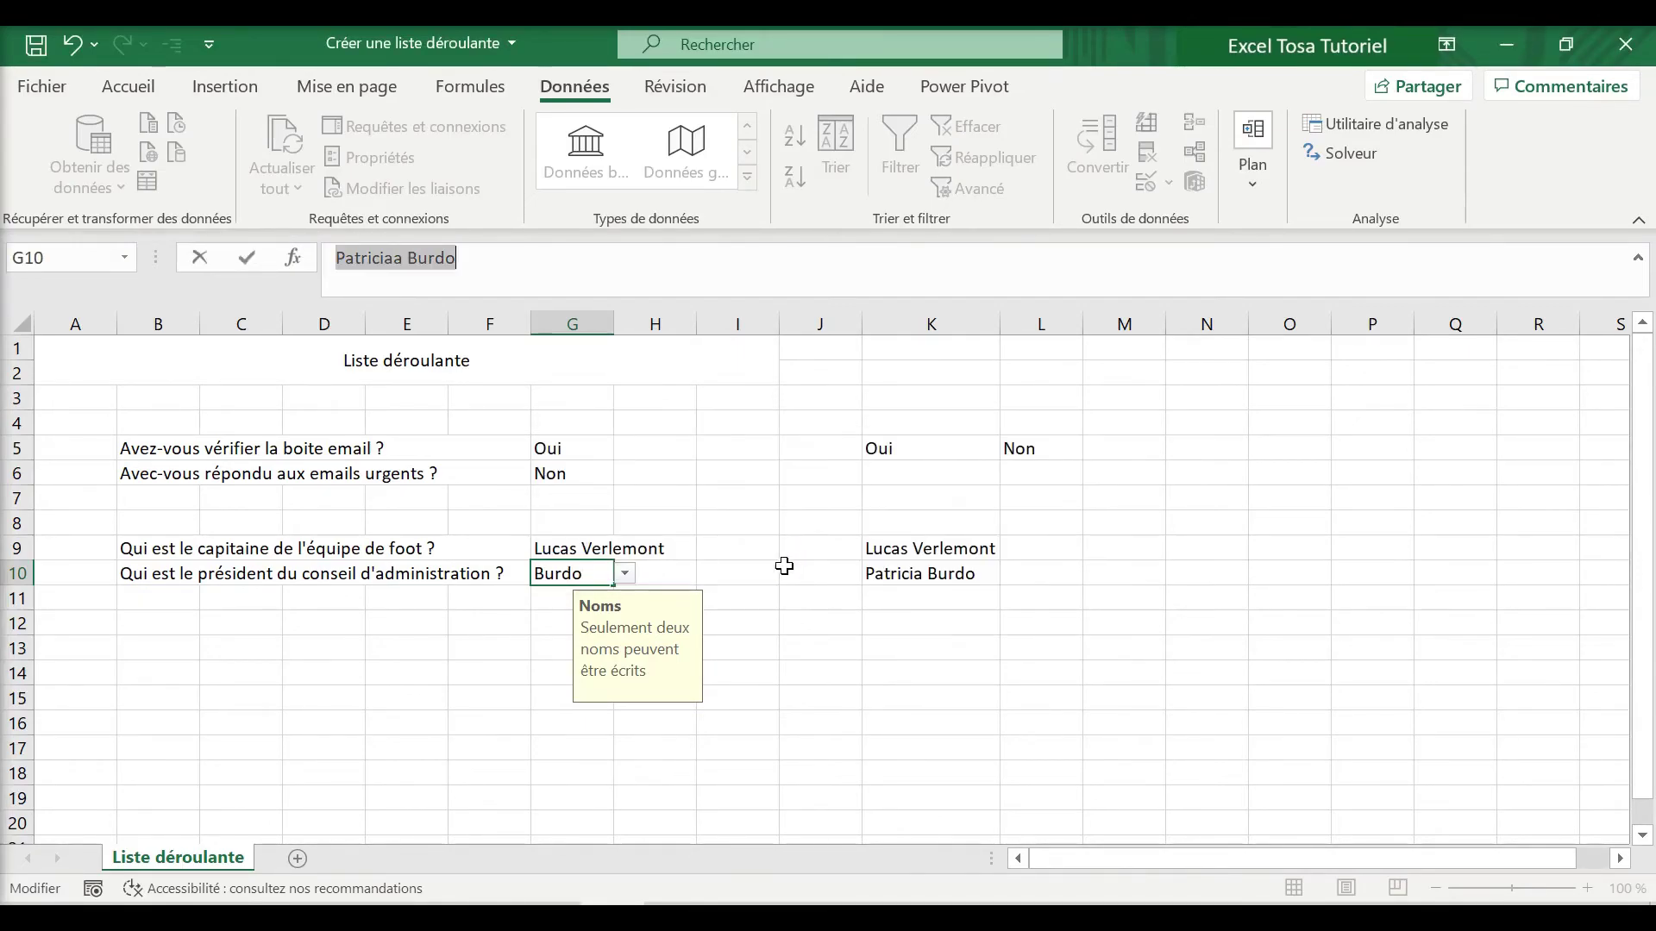
Correct the name in G10 by removing the extra "a" from the first name, and confirm the entry
left_click(407, 260)
key("BackSpace")
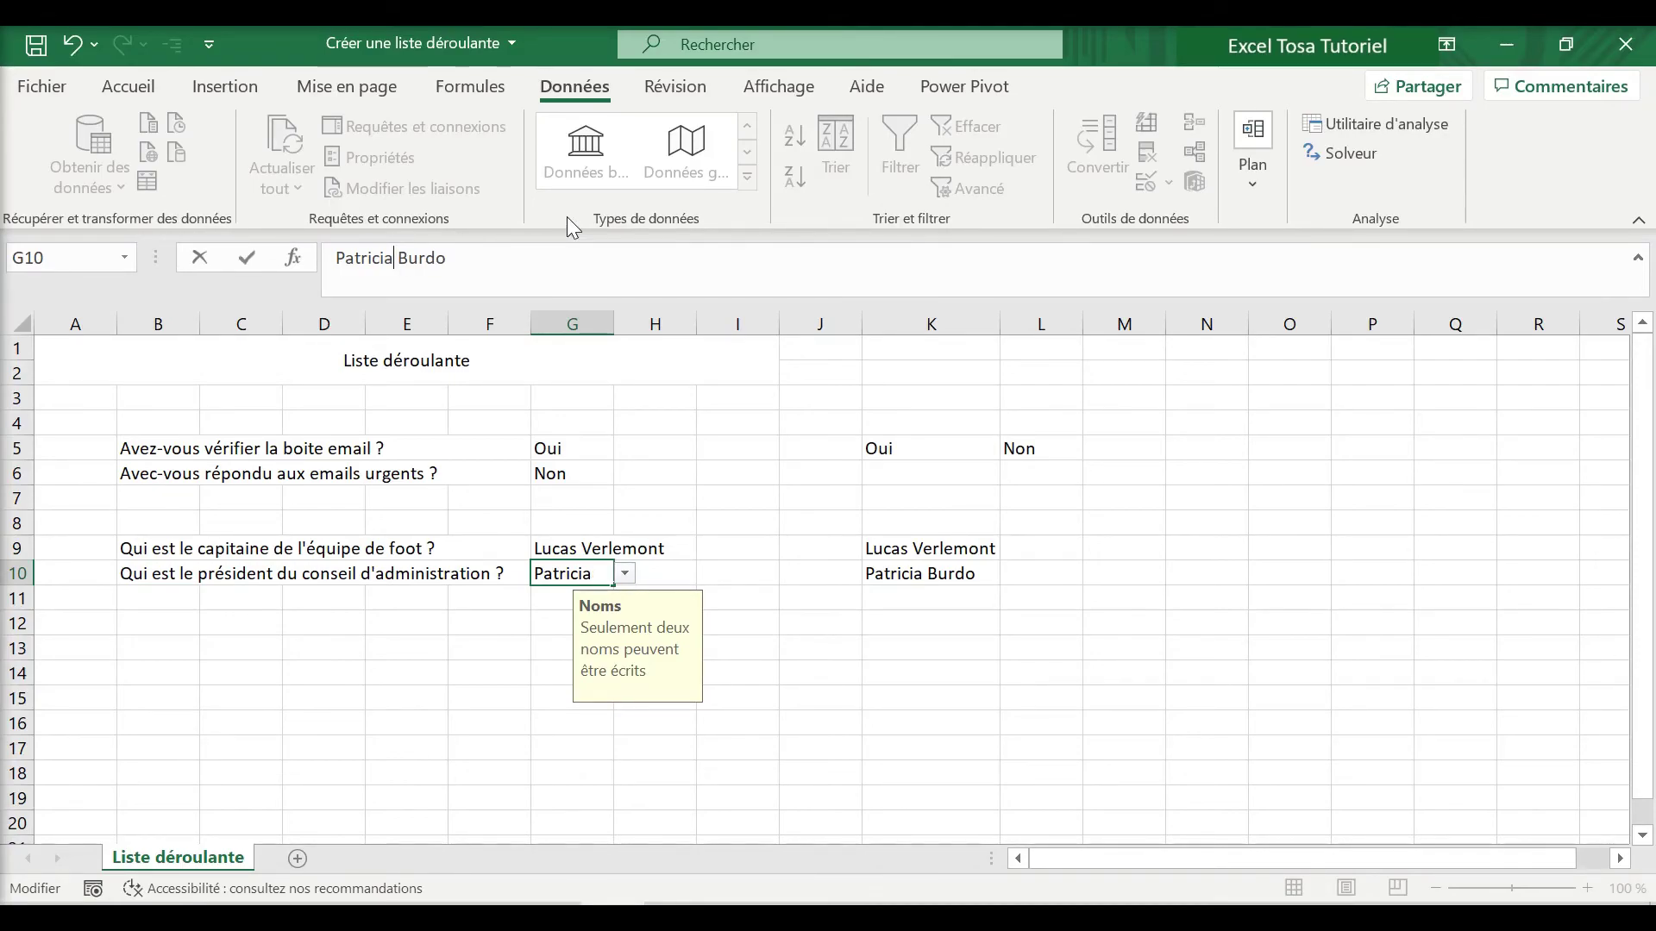
key("Return")
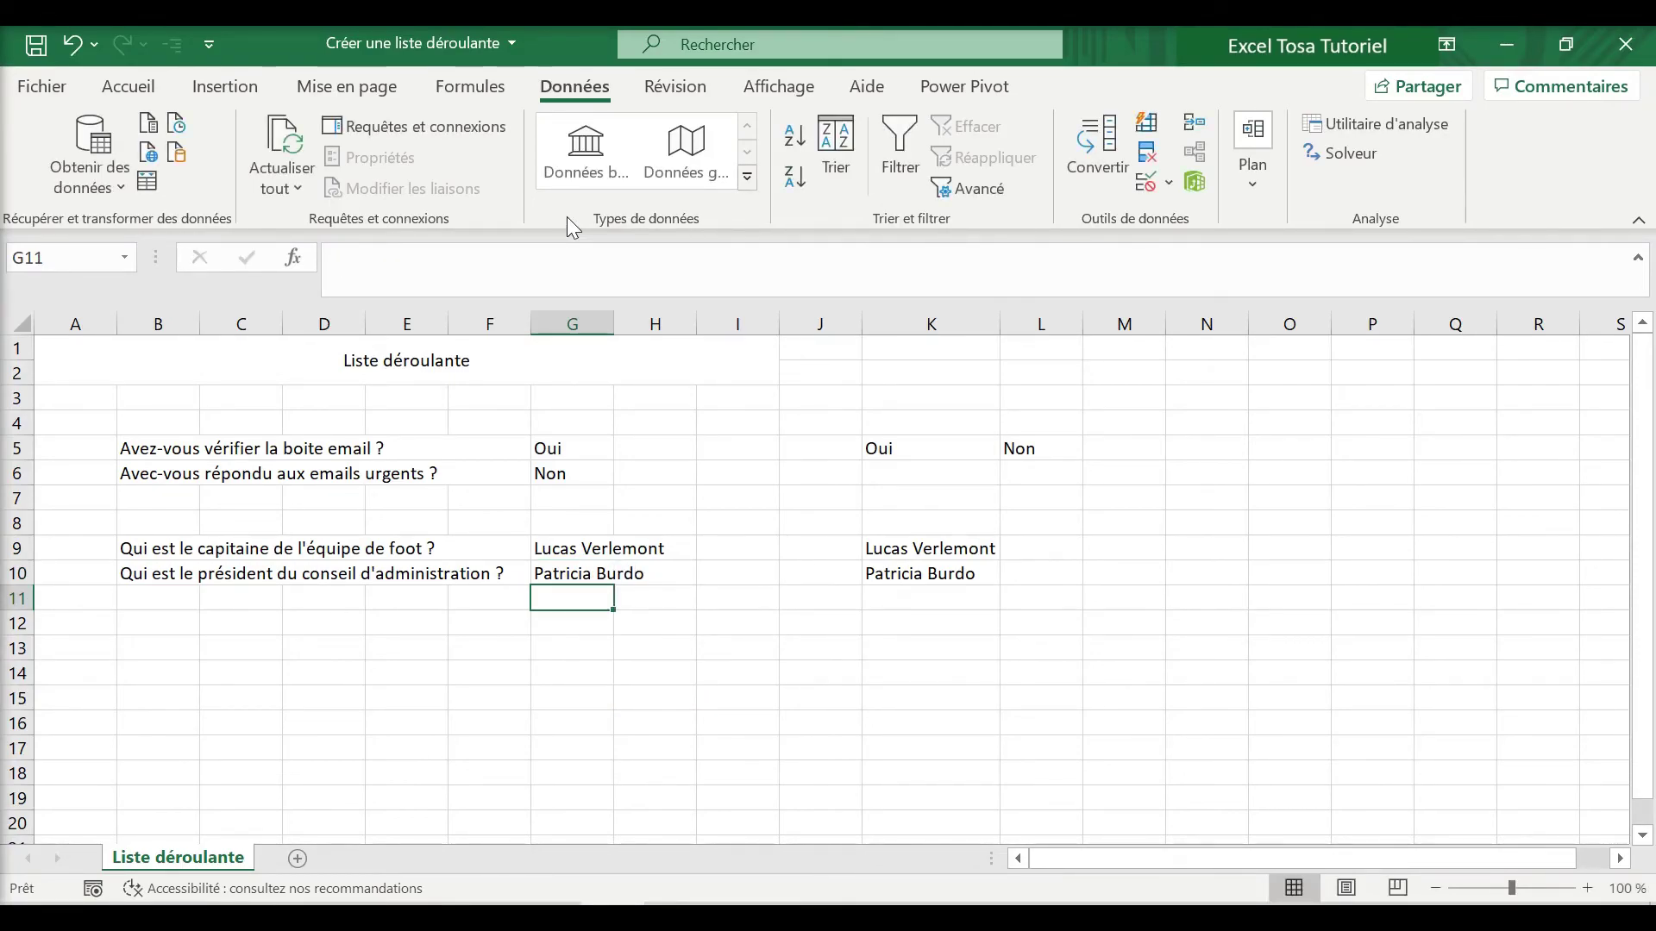
left_click(670, 681)
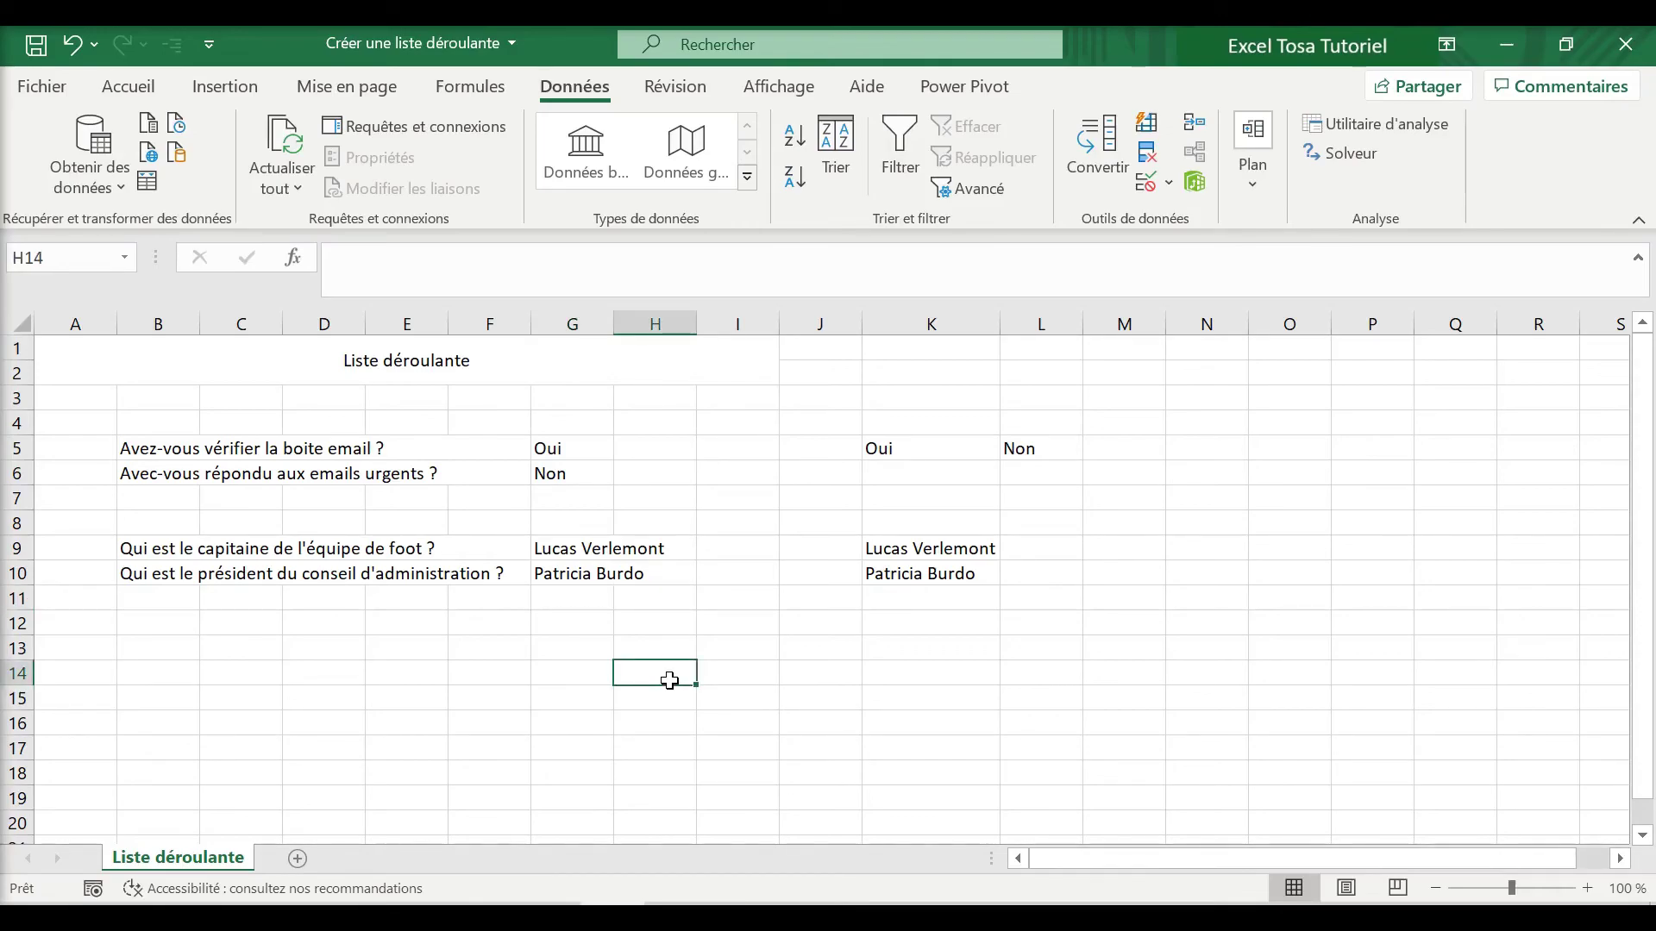